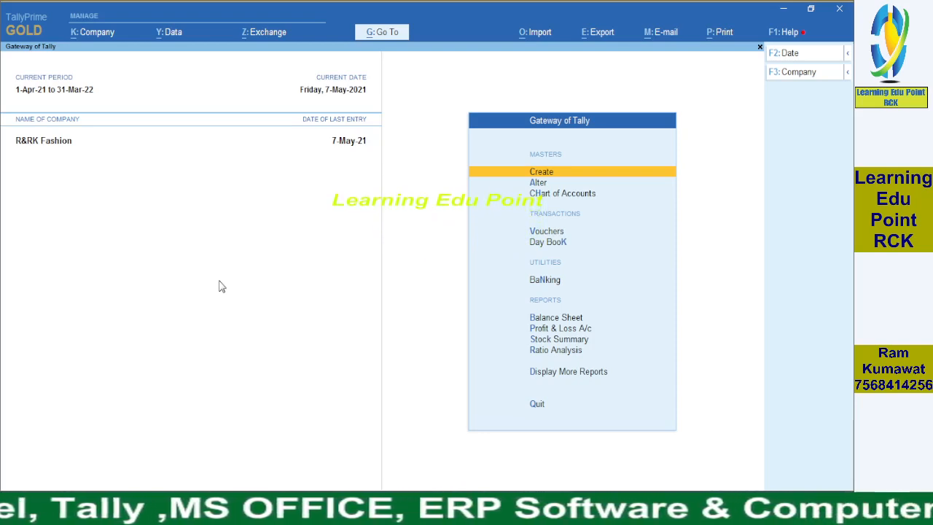
Select the Vouchers entry under Transactions in the Gateway of Tally
key(Down)
key(Down)
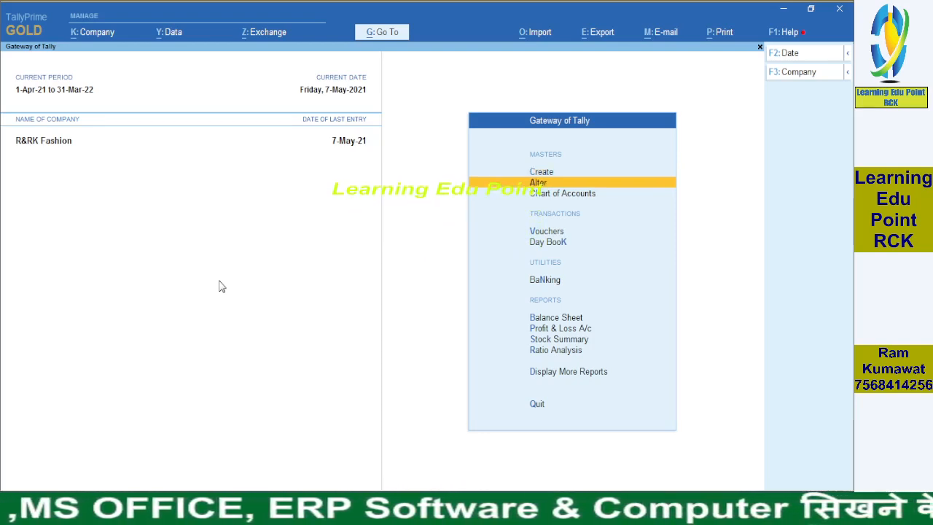
key(Down)
key(Down)
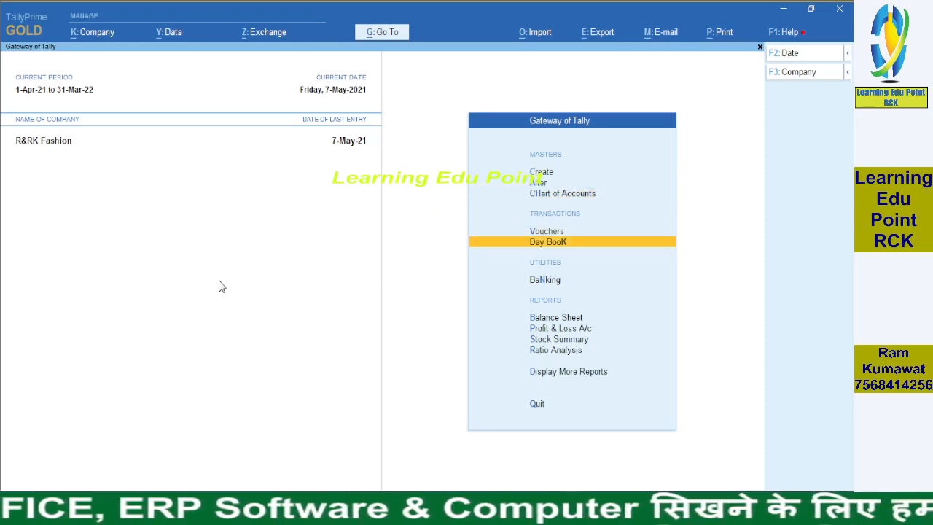
key(Up)
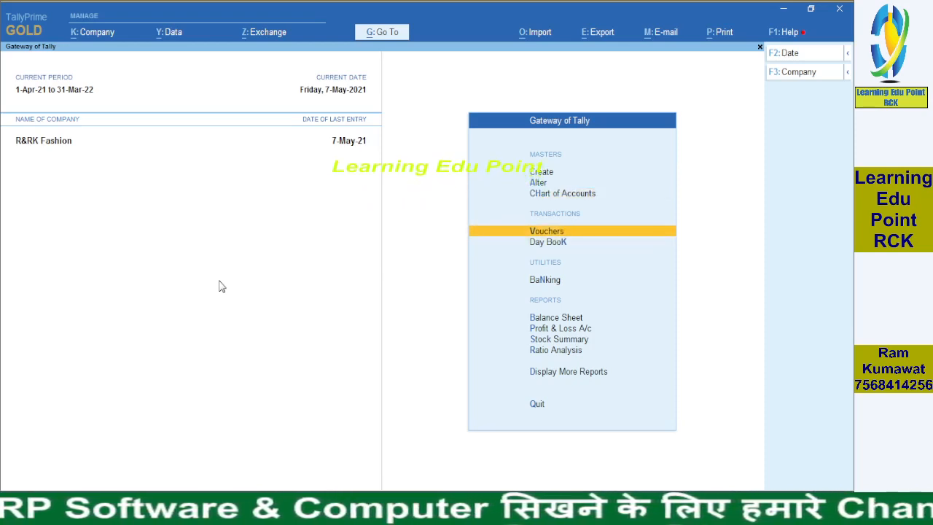
Switch to the Excel workbook and review the commission journal entry's debit, party credit and TDS rows with their amounts
mouse_move(405, 509)
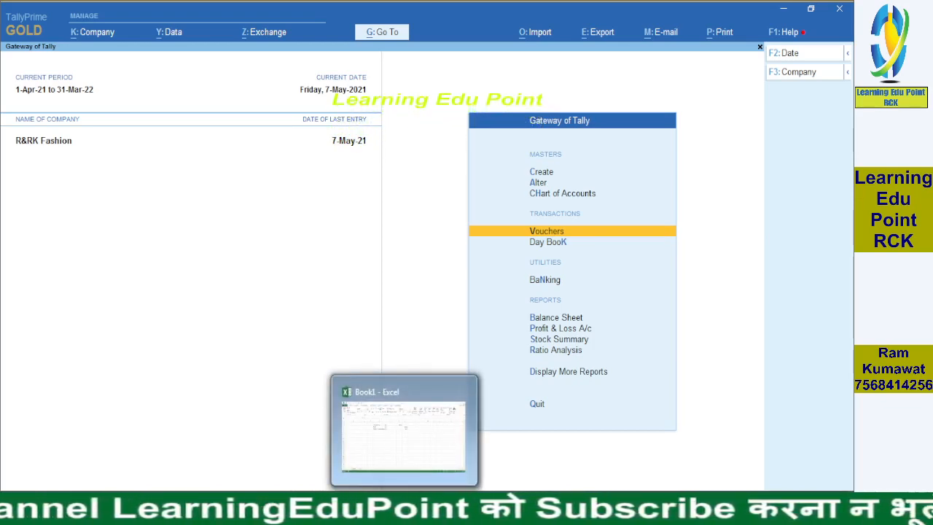
click(405, 509)
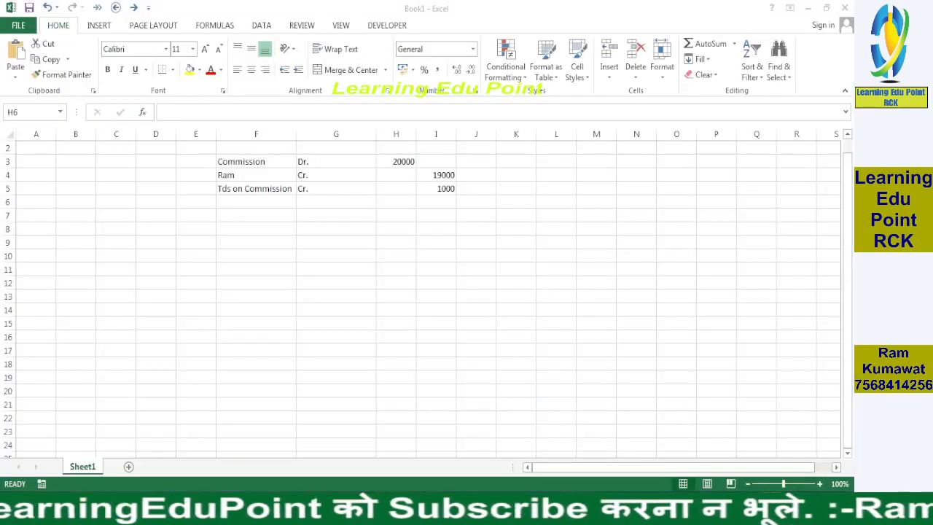
click(255, 161)
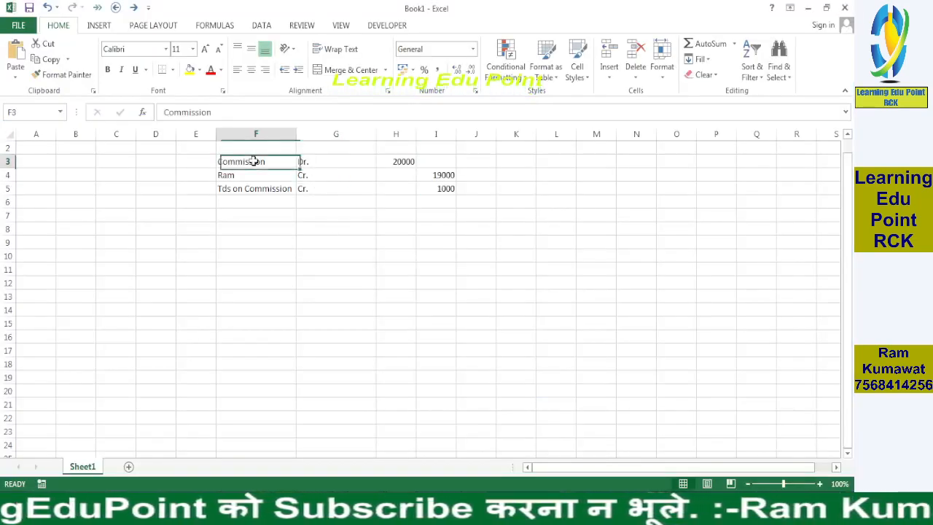
click(397, 161)
click(290, 178)
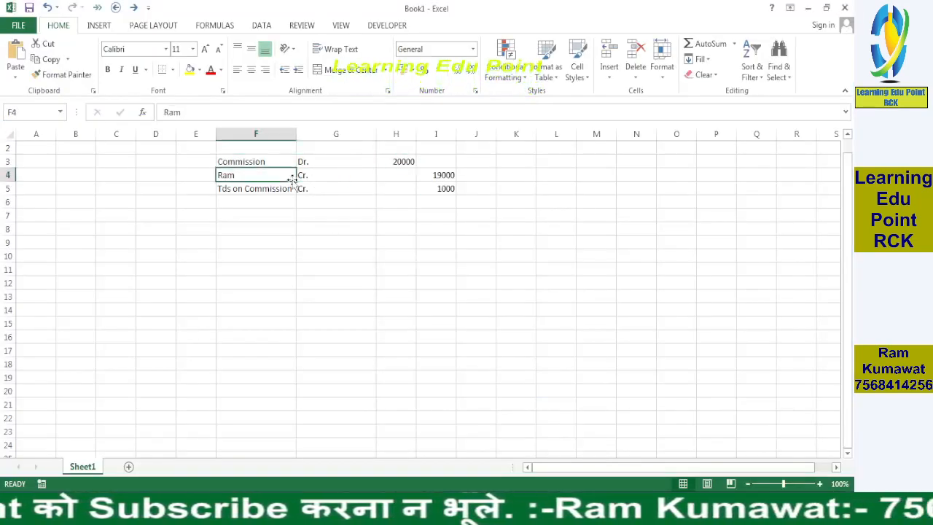
click(438, 179)
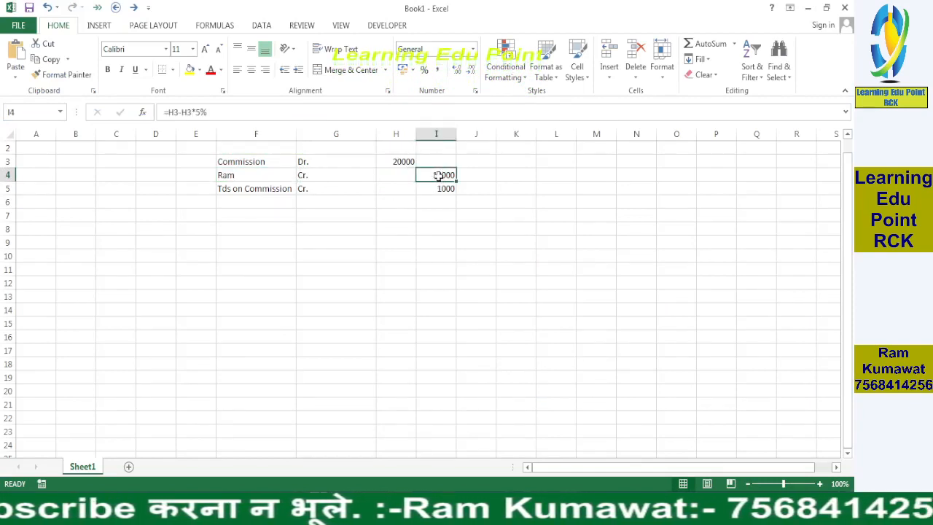
click(245, 191)
click(437, 189)
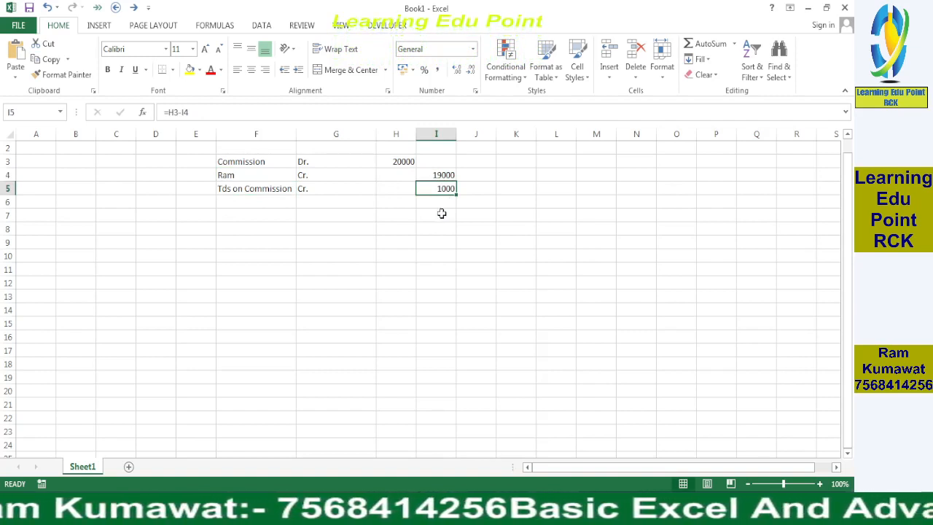
drag(429, 189, 397, 188)
drag(306, 161, 285, 156)
click(292, 244)
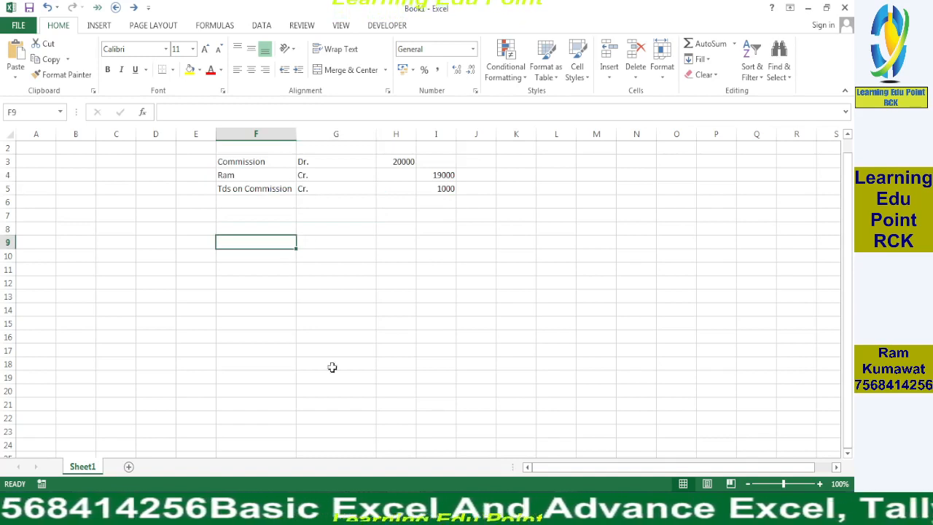
Switch back to TallyPrime and open a new Journal voucher
click(359, 485)
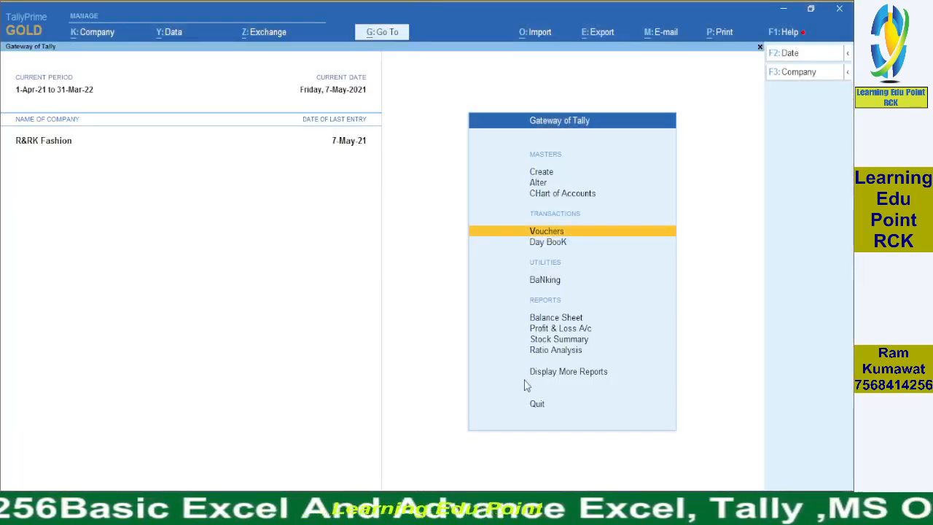
key(Return)
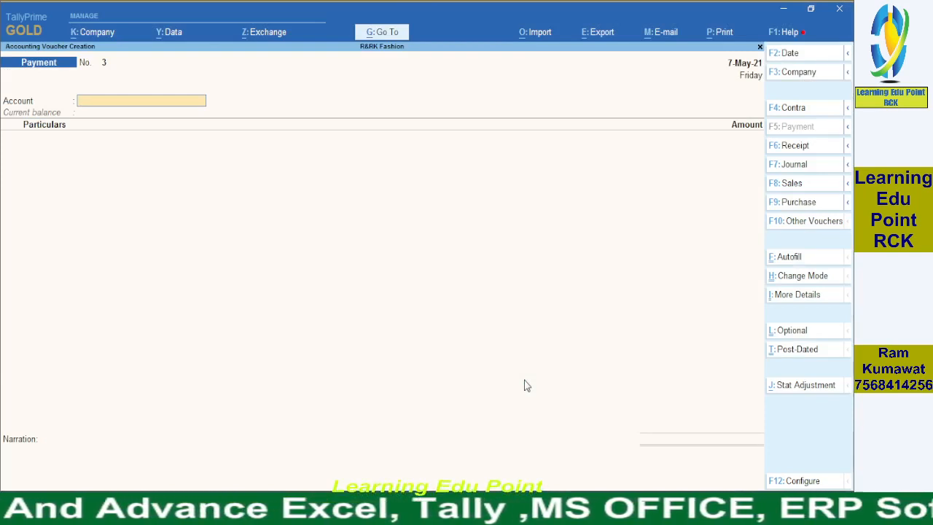
key(F7)
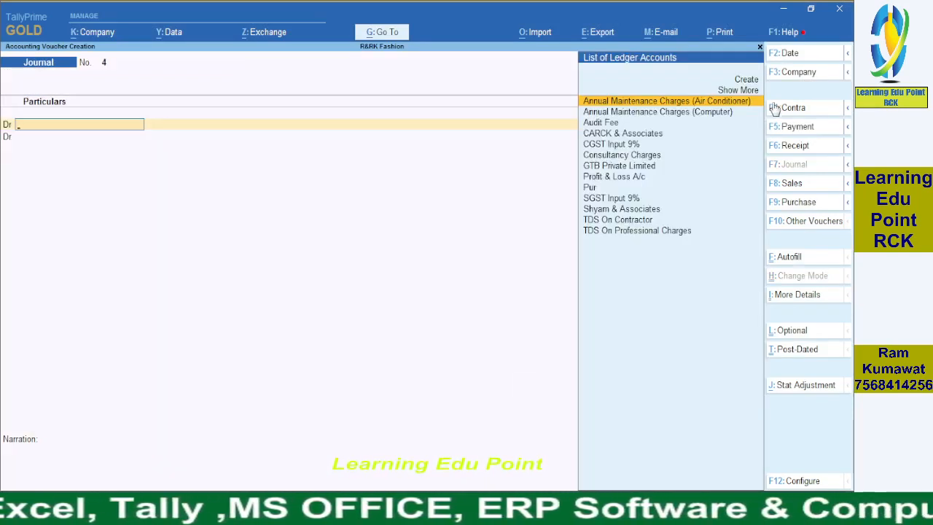
Start a new ledger from the journal's debit line and name it Commission A/c, leaving the alias blank
click(751, 80)
text(Co)
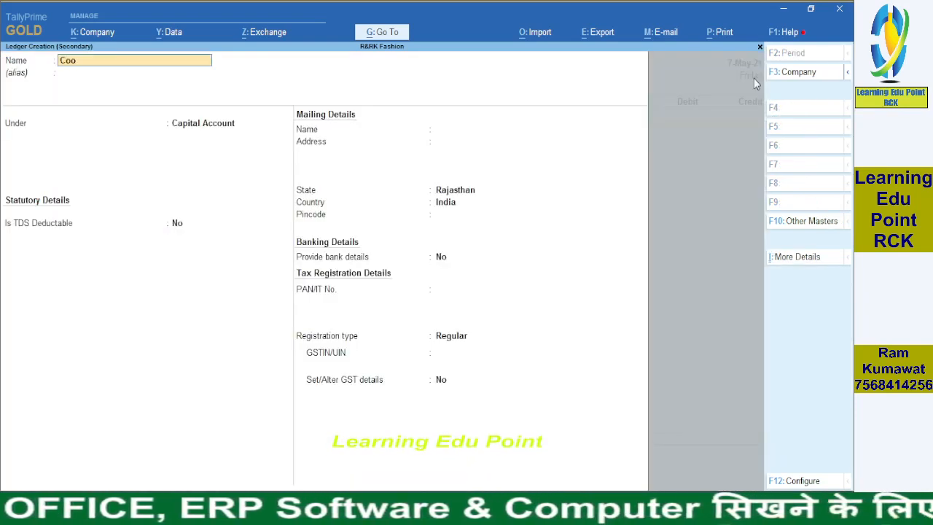
text(mmis)
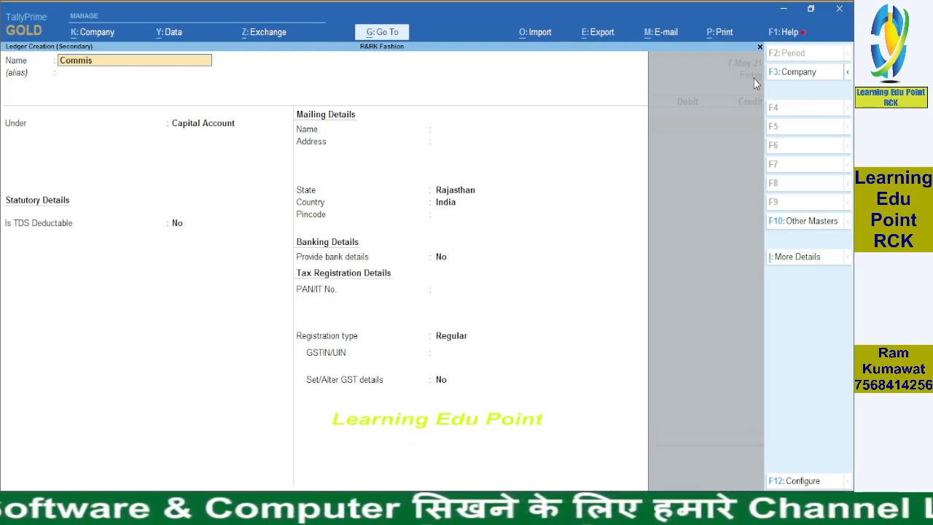
text(sion)
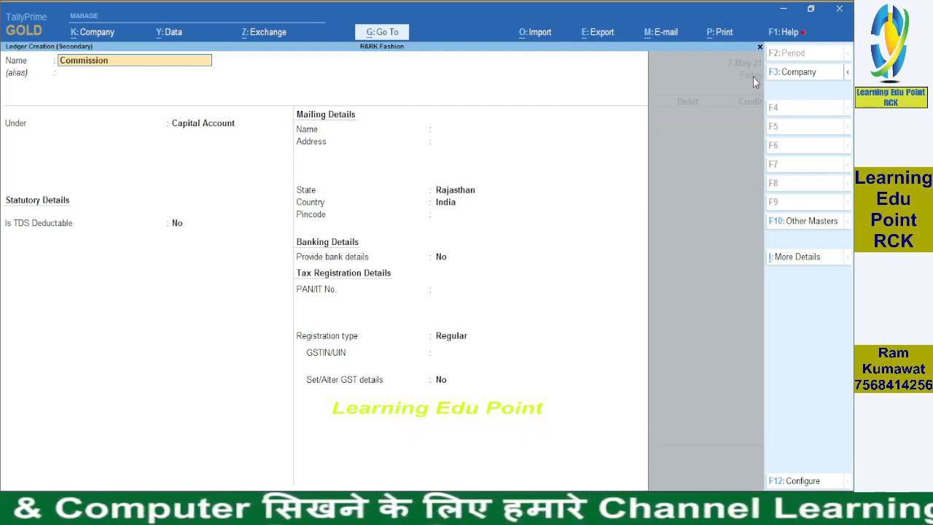
text( A/)
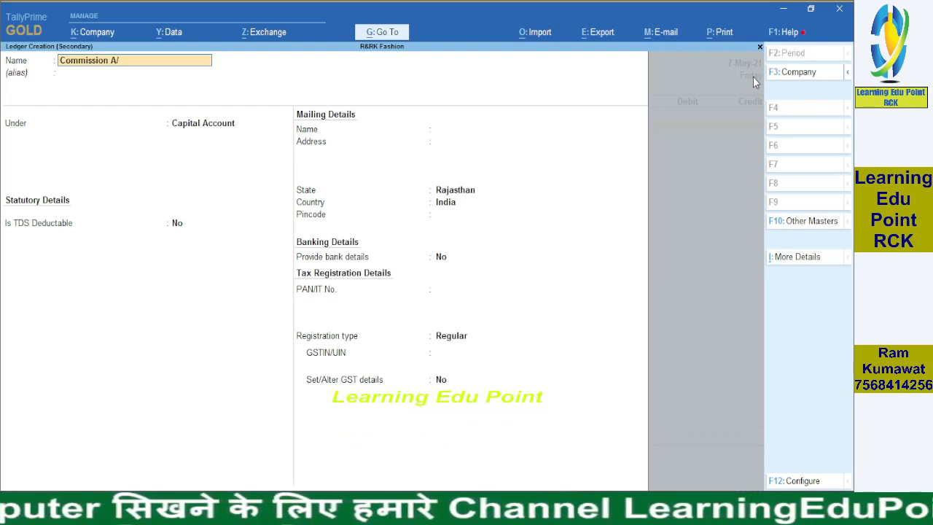
text(c)
key(Return)
key(Return)
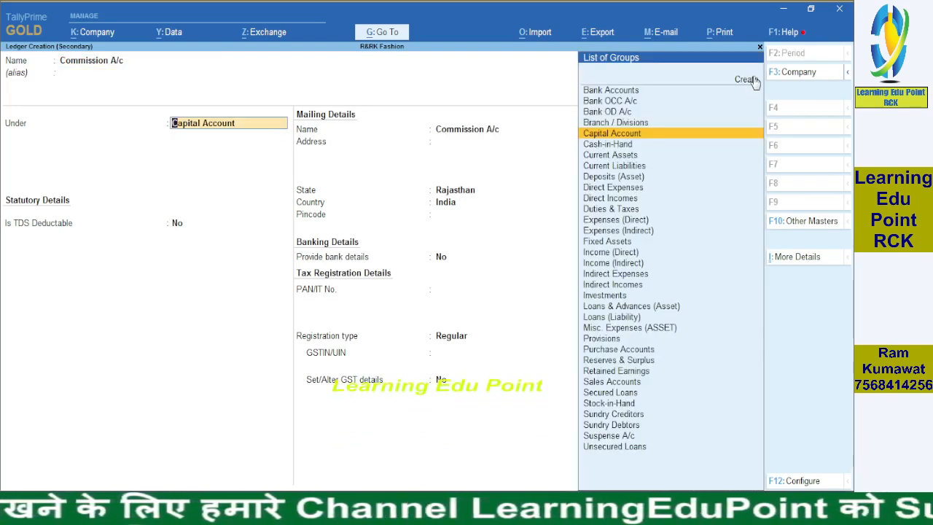
Group the ledger under Indirect Expenses and set its type of ledger to Not Applicable
text(Ind)
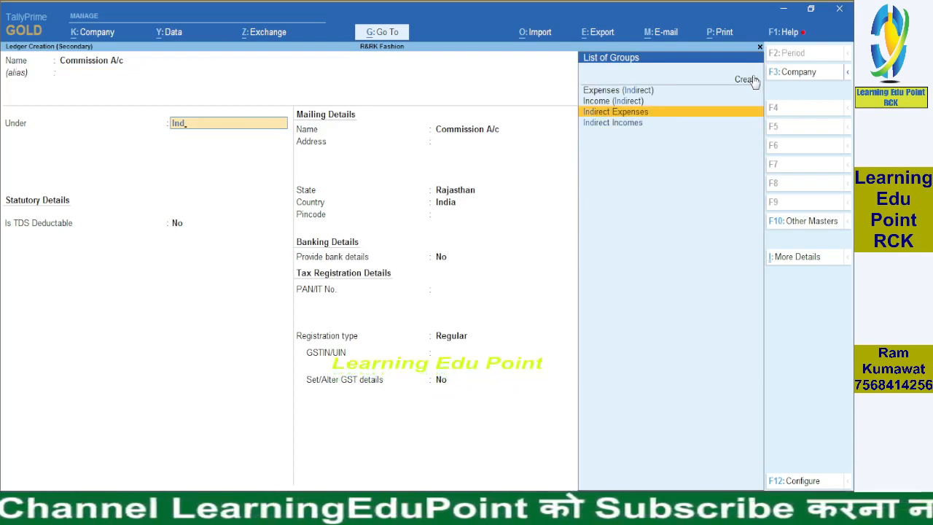
key(Return)
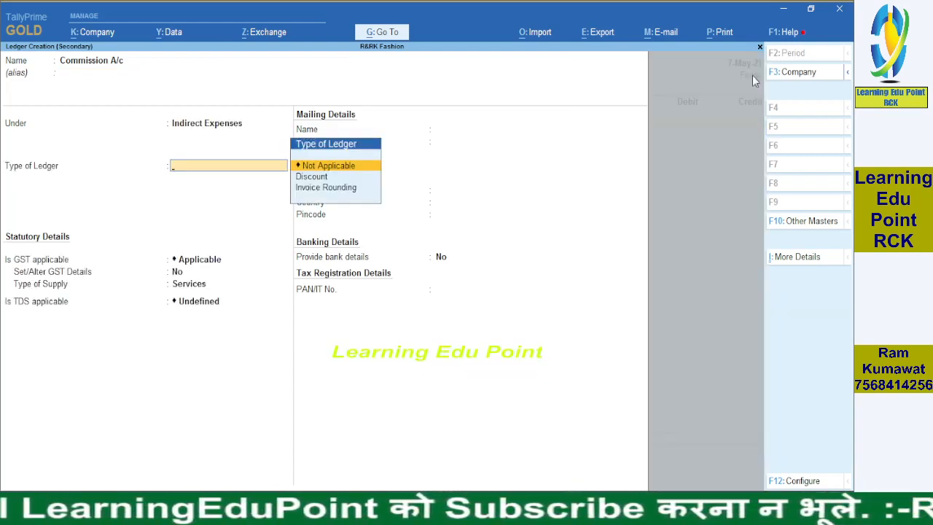
key(Return)
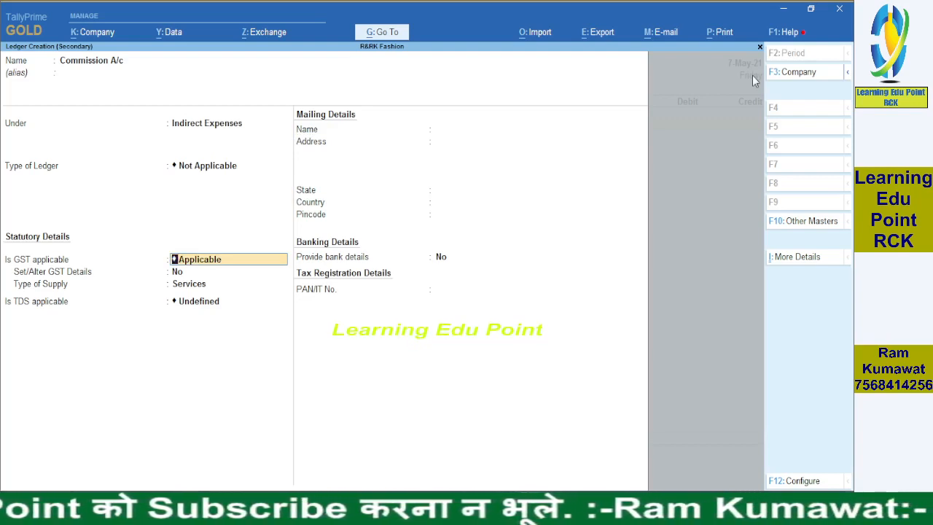
Set GST to Not Applicable and TDS to Applicable in the ledger's statutory details
text(N)
key(Down)
key(Down)
key(Down)
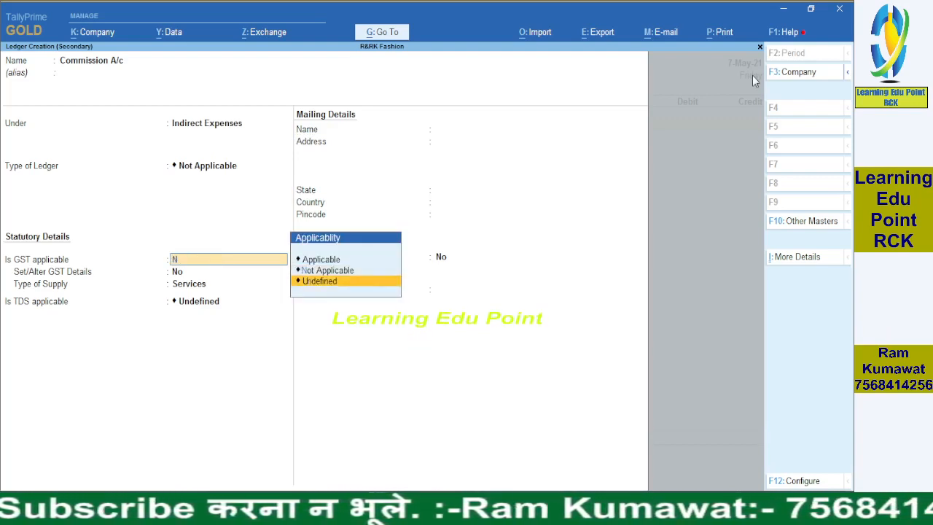
key(Return)
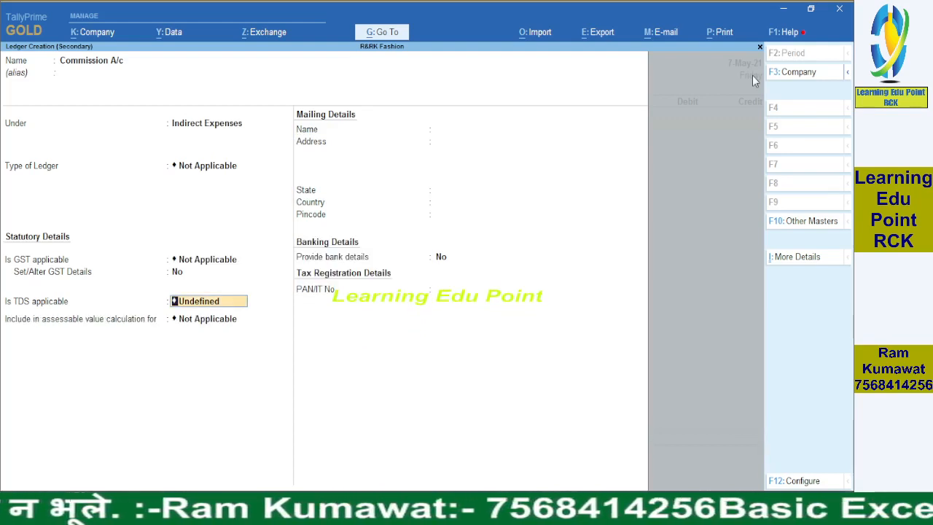
key(Down)
key(Down)
key(Return)
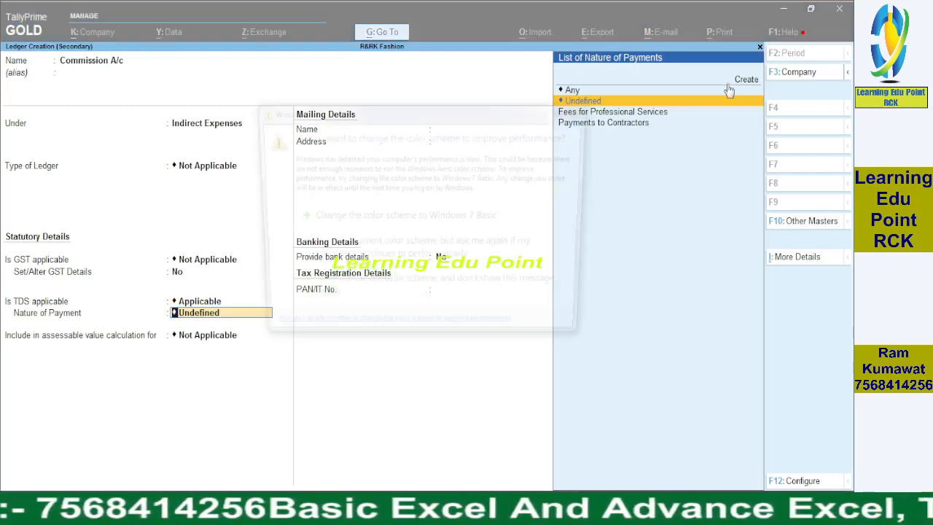
click(373, 289)
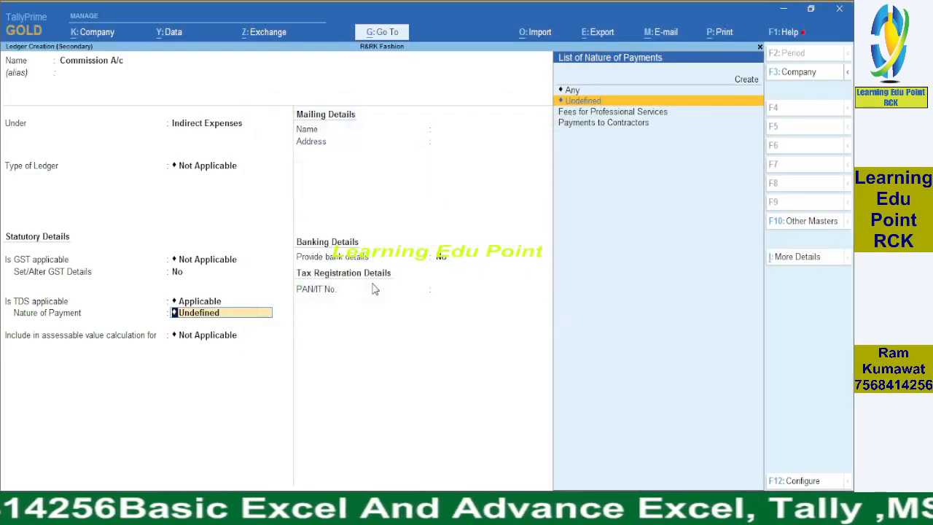
Start creating a new TDS nature of payment for the ledger with the helper list of predefined natures shown
click(742, 80)
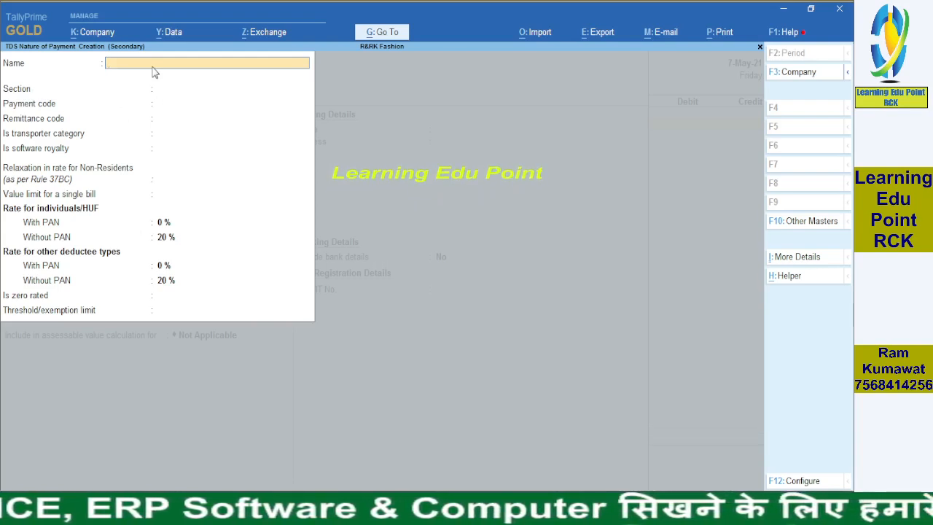
click(777, 279)
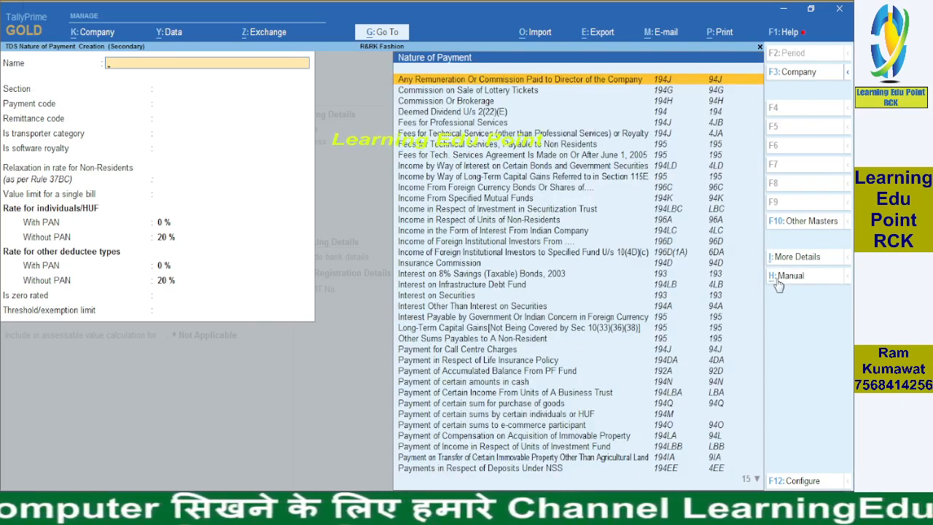
text(Paymen)
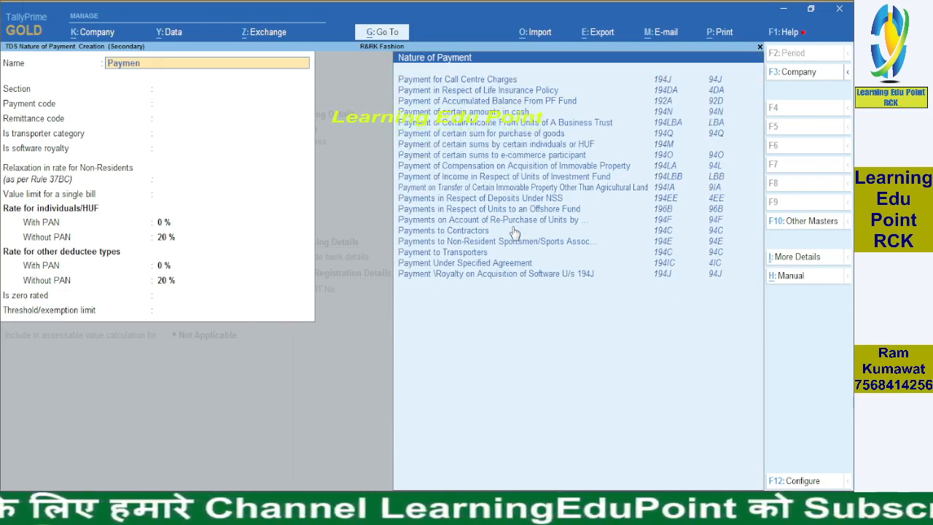
text(e)
key(BackSpace)
key(BackSpace)
key(BackSpace)
key(BackSpace)
key(BackSpace)
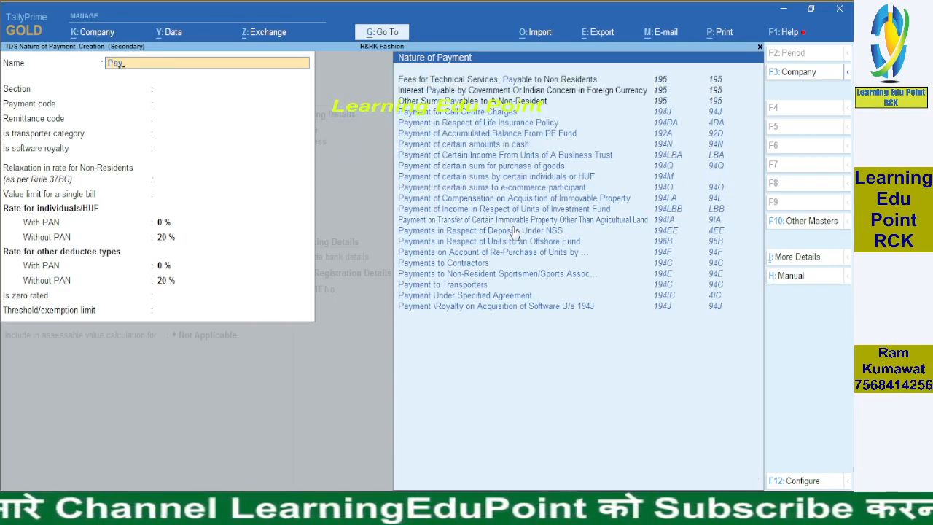
Filter the predefined natures by "Comm" and choose Commission Or Brokerage, section 194H
text(Comm)
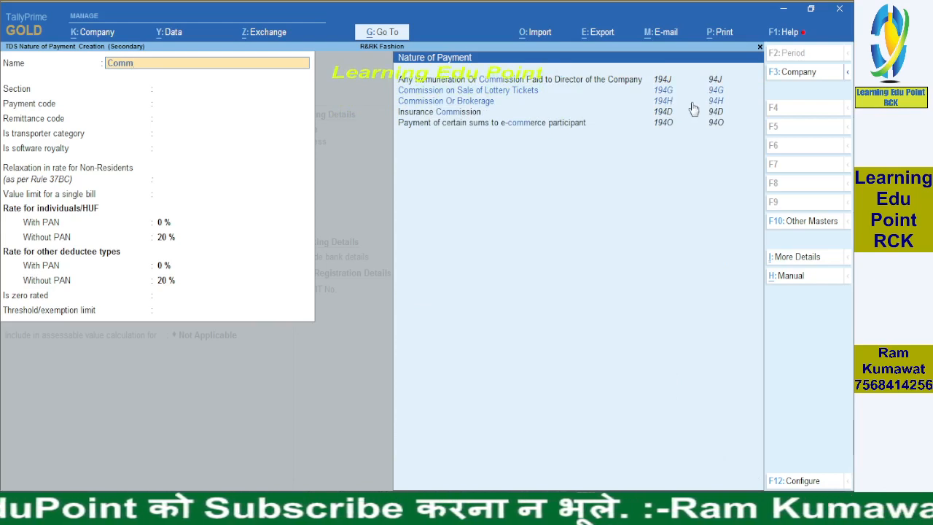
click(485, 102)
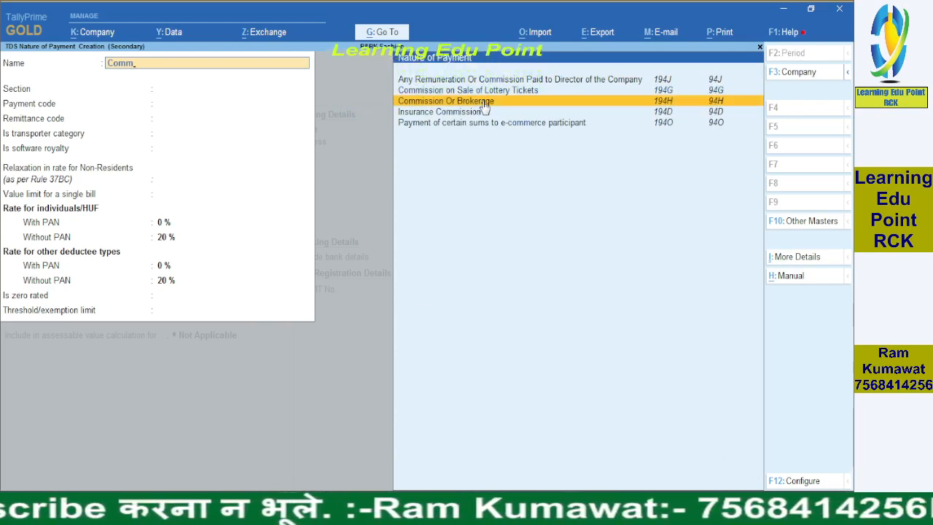
click(484, 102)
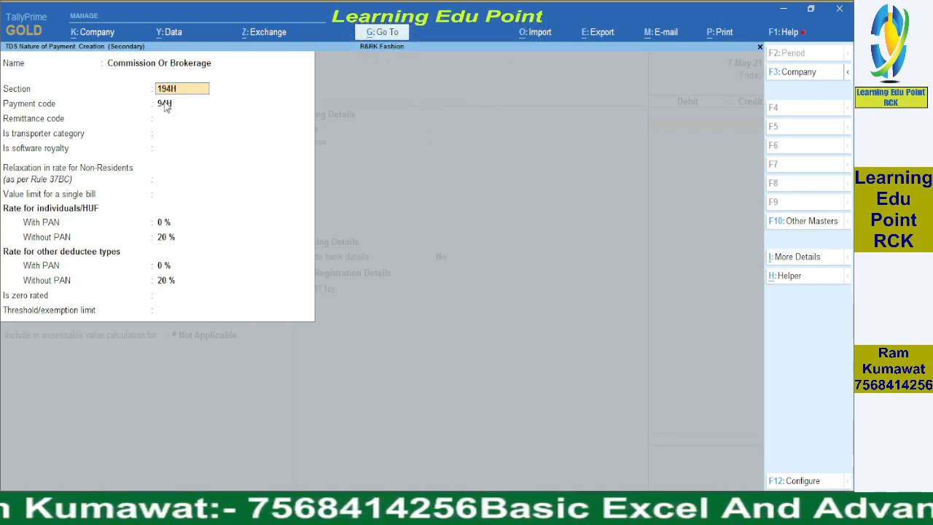
Accept section 194H and payment code 94H, set transporter category, software royalty and non-resident relaxation to No, and leave remittance code and single-bill limit blank
key(Return)
key(Return)
key(Return)
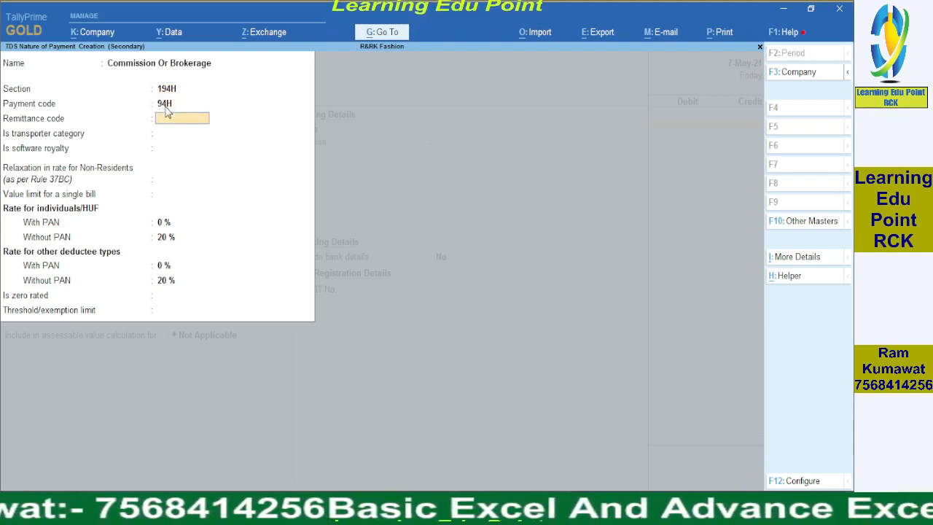
key(Return)
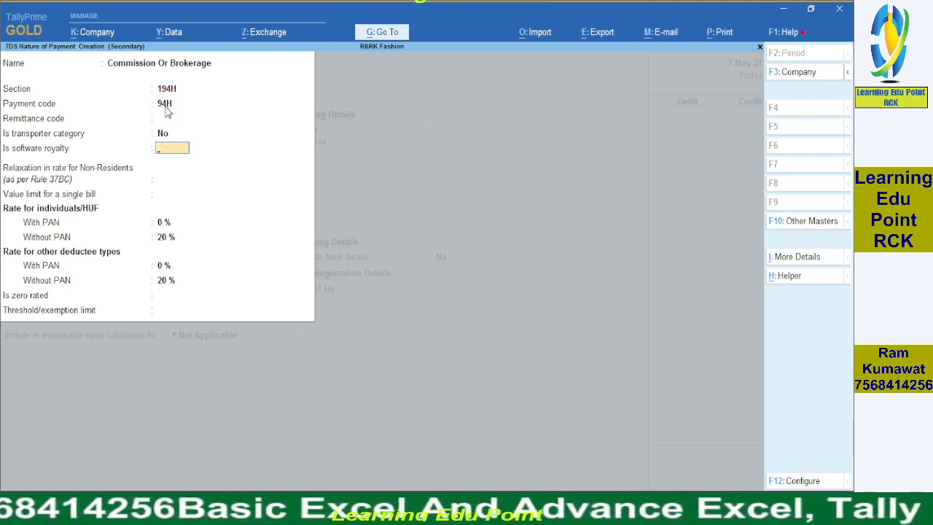
key(Return)
key(Return)
key(Return)
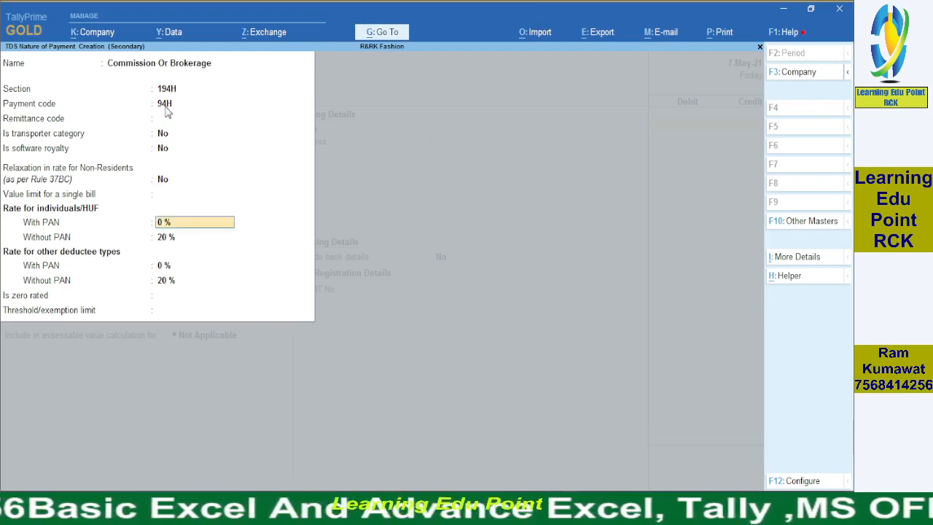
Set the single-bill value limit to 15,000 and the with-PAN rates to 5%, keeping 20% without PAN for both deductee categories
key(BackSpace)
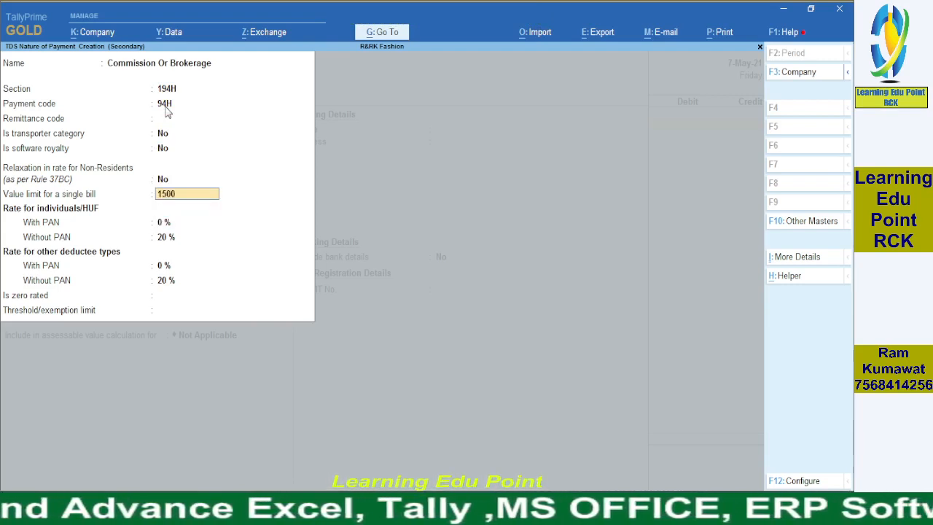
key(Return)
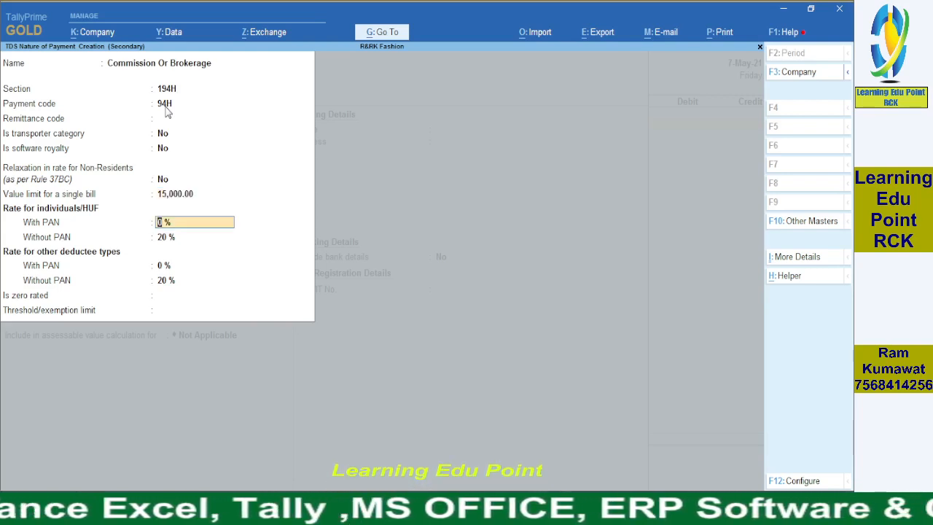
text(5)
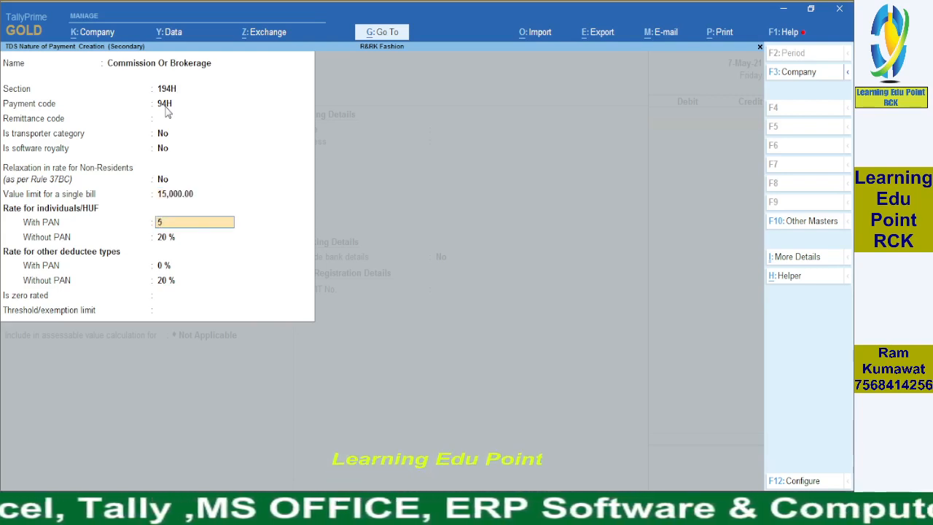
key(Return)
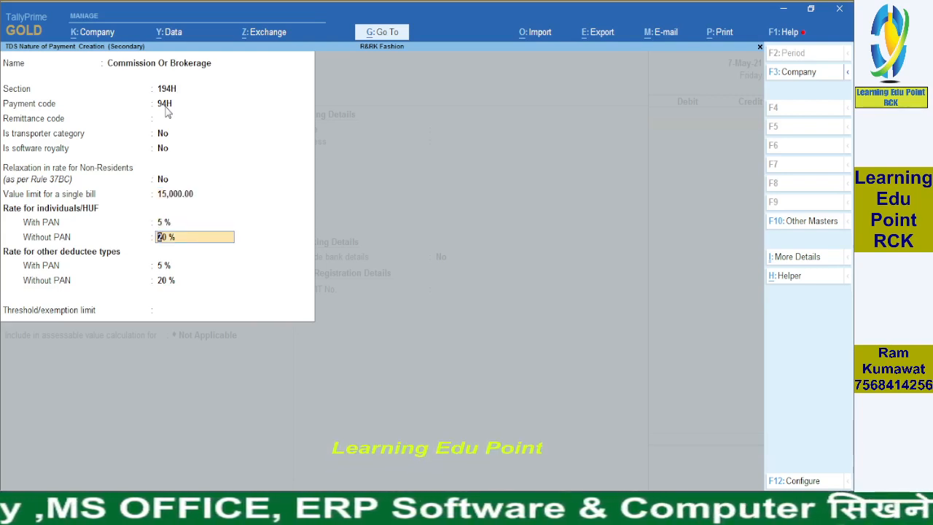
key(Return)
key(Return)
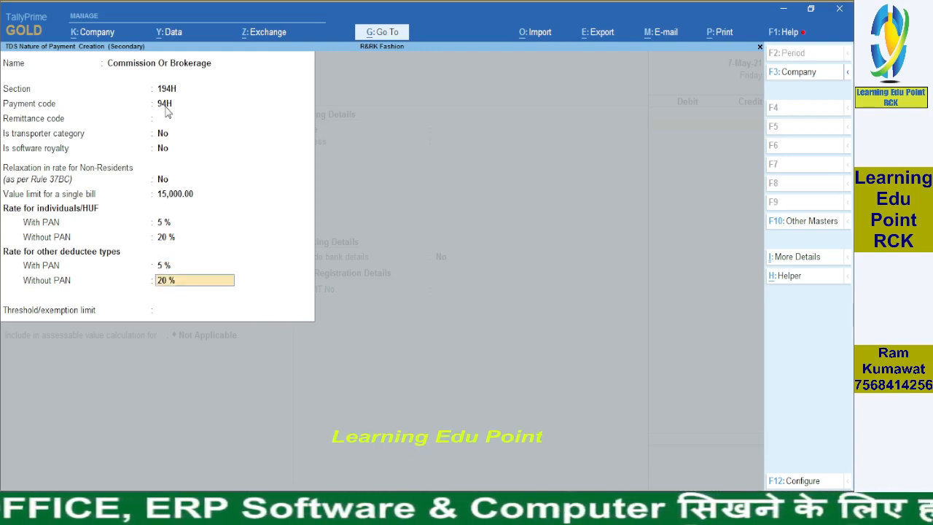
key(Return)
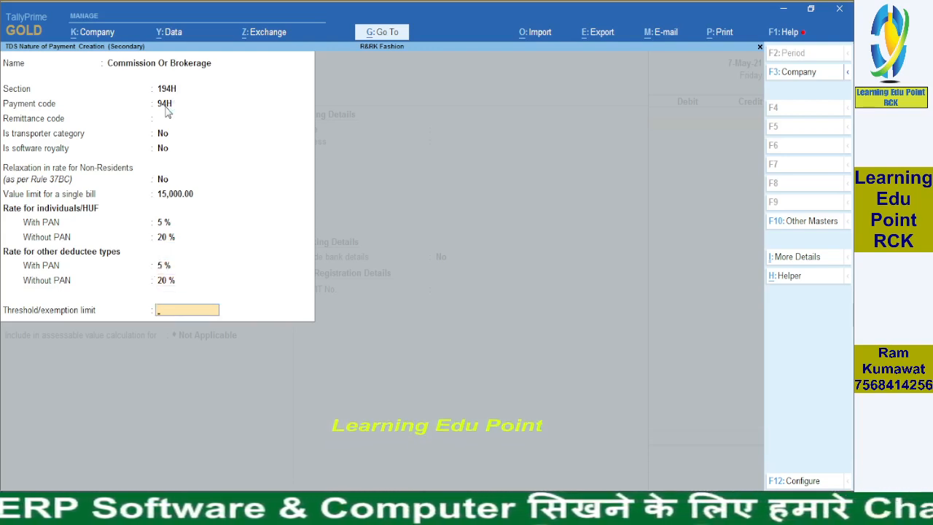
Set the threshold/exemption limit to 15000 and save the Commission Or Brokerage nature of payment
text(15000)
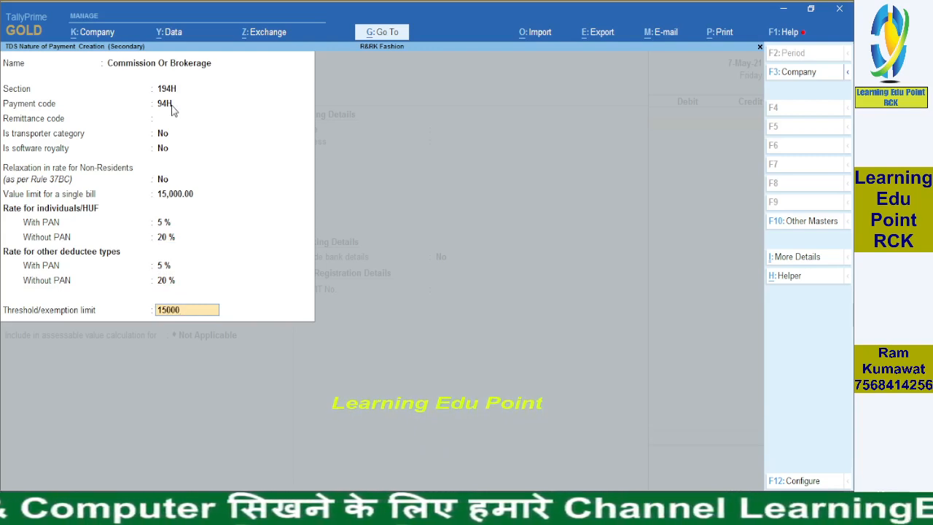
key(Return)
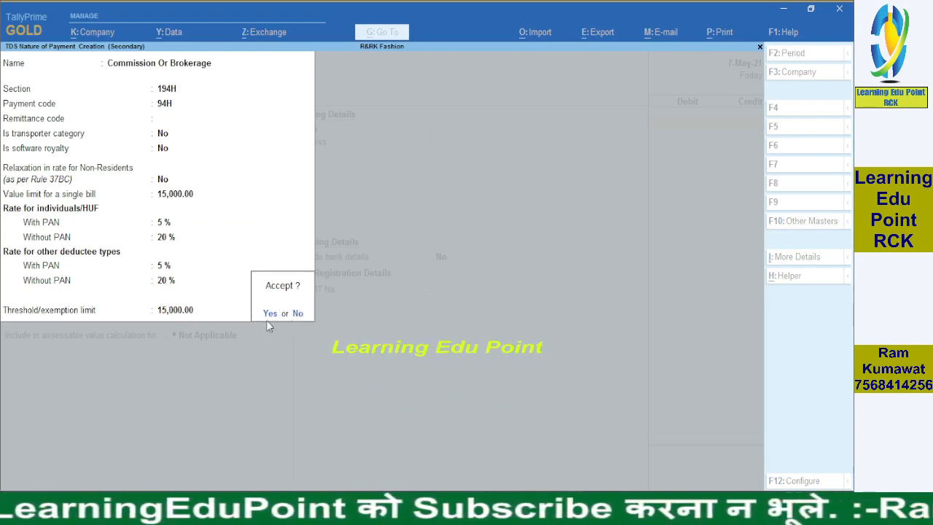
key(Return)
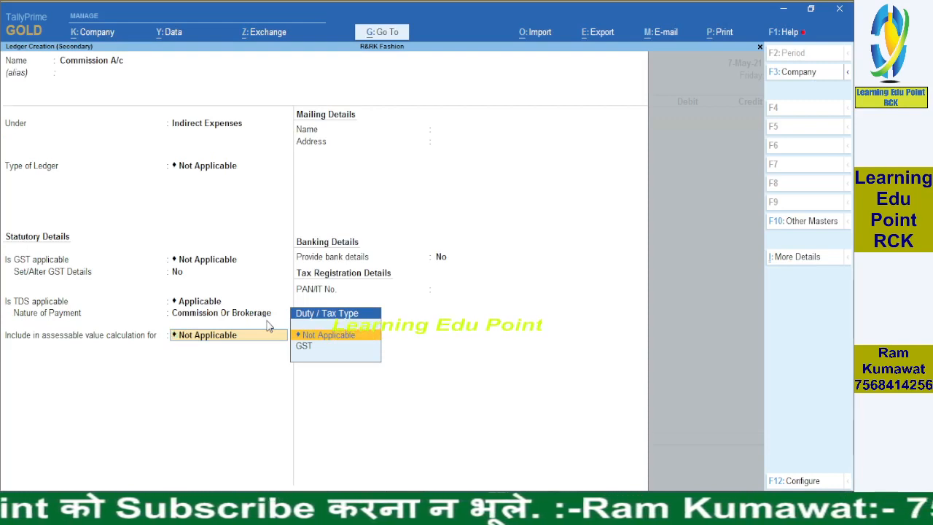
Keep assessable value calculation Not Applicable and bank details No, and save the Commission A/c ledger
key(Return)
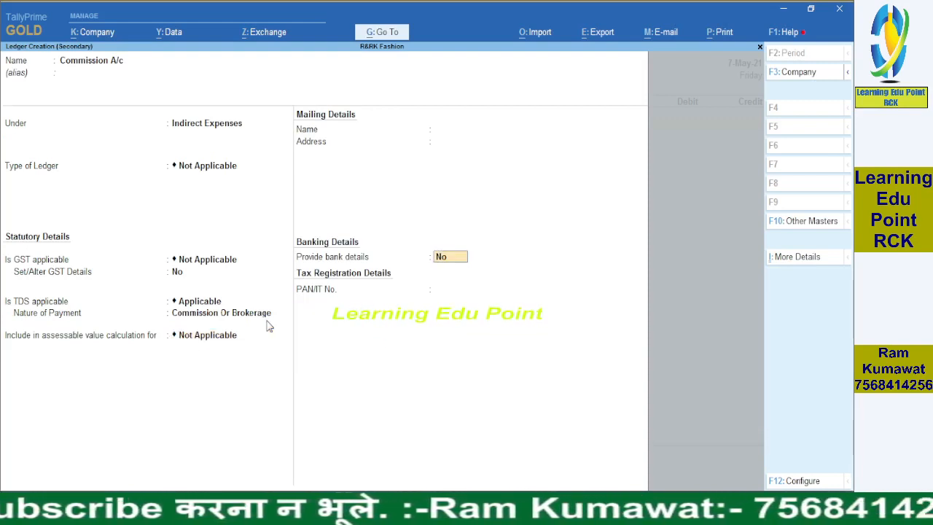
key(Return)
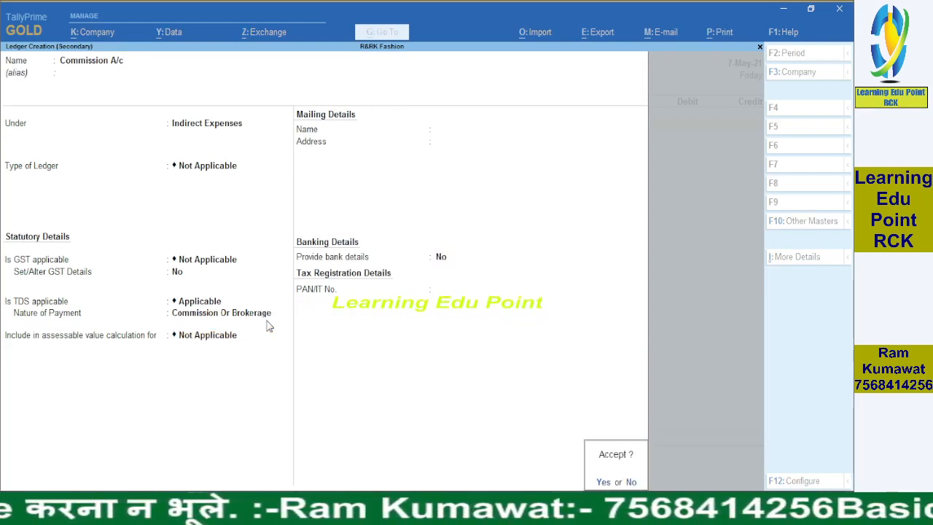
key(Return)
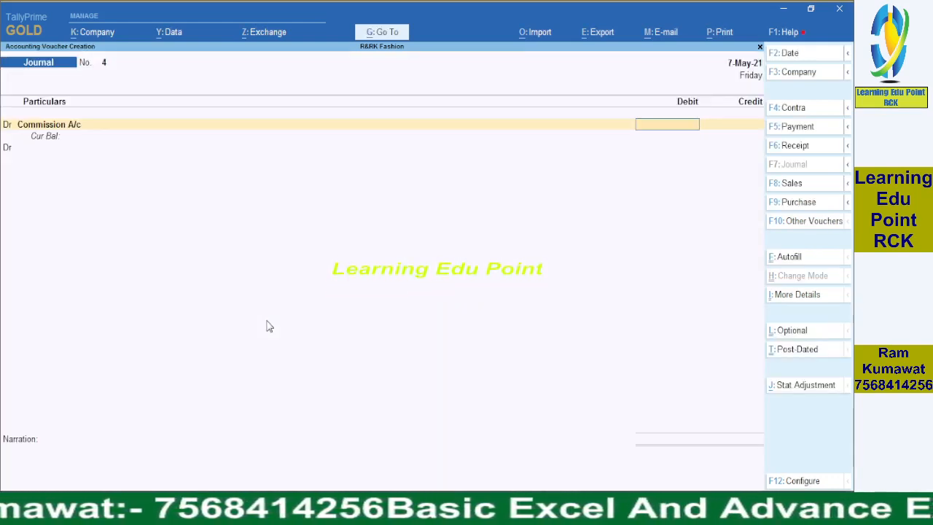
Debit Commission A/c with 20000 in the journal voucher and make the second line a credit entry
text(20000)
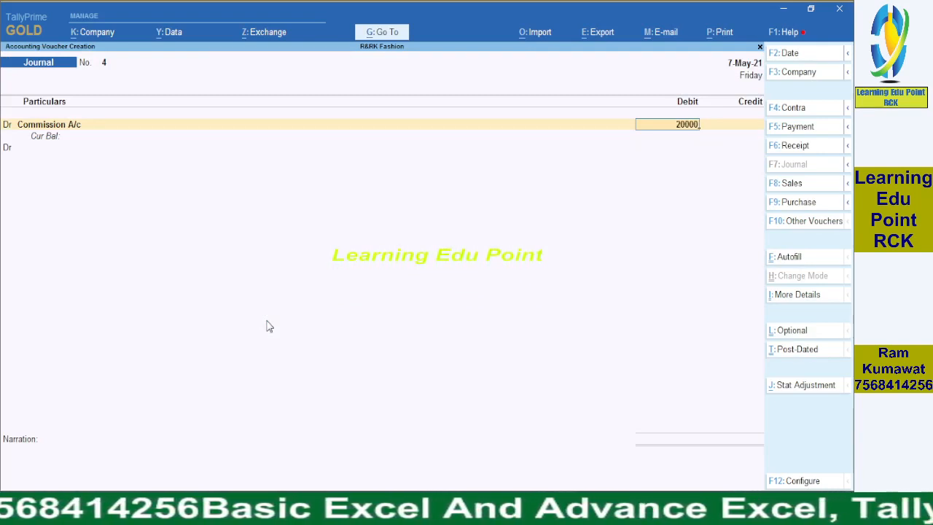
key(Return)
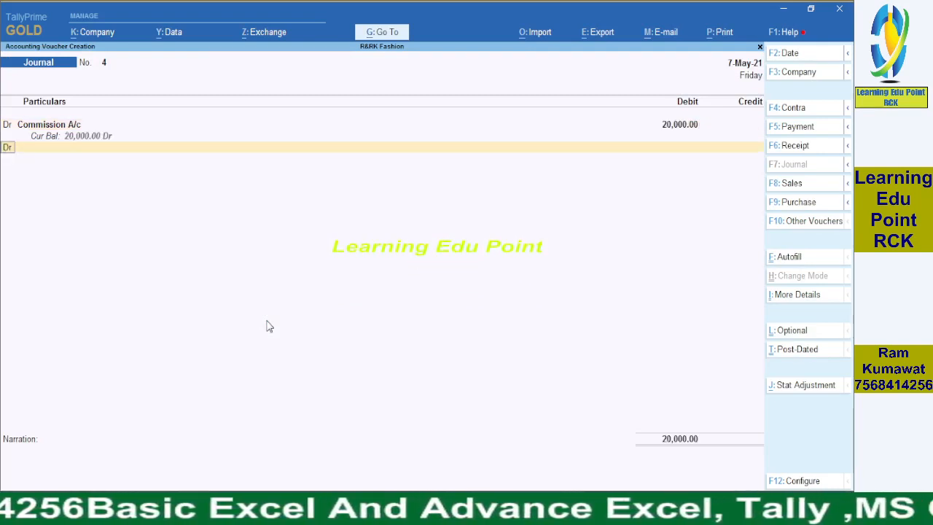
text(c)
key(Return)
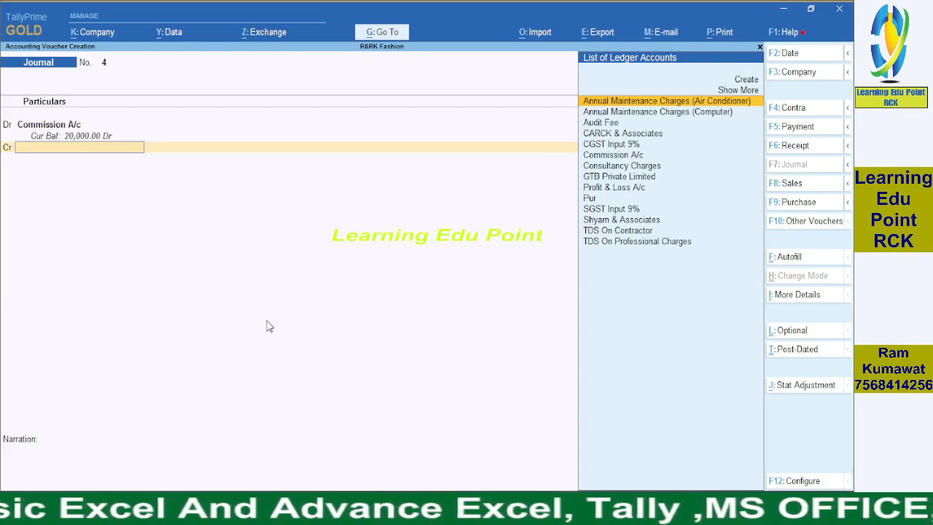
Start a new ledger for the credit line, enter the agent's name and place it under Sundry Creditors
key(Up)
key(Up)
key(Return)
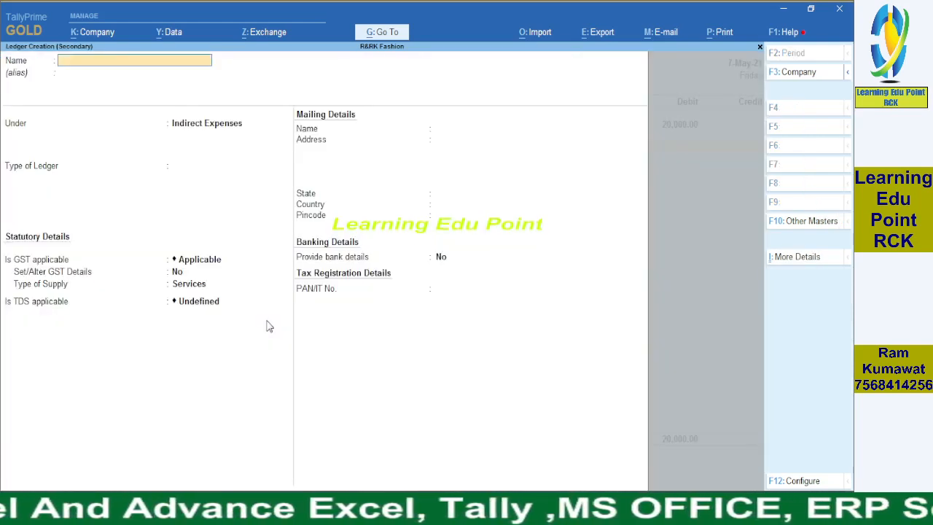
text(Ram)
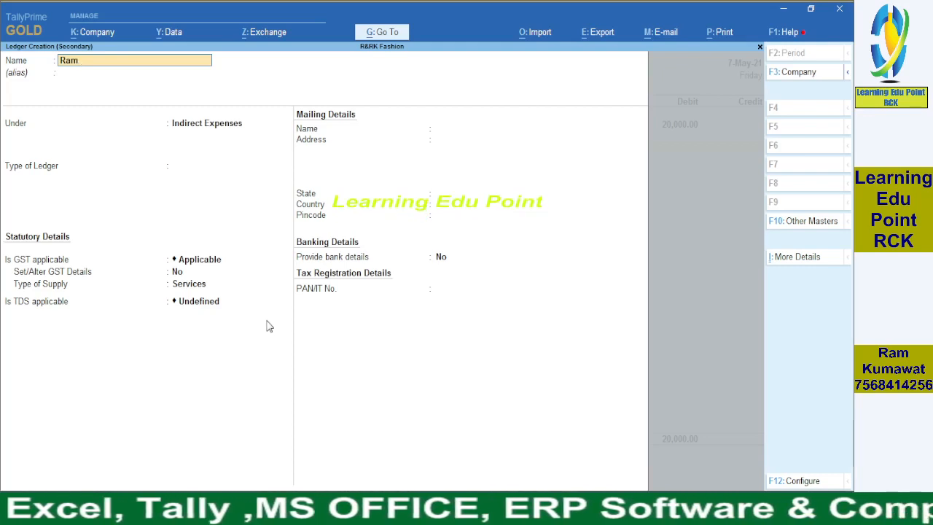
key(Return)
key(Return)
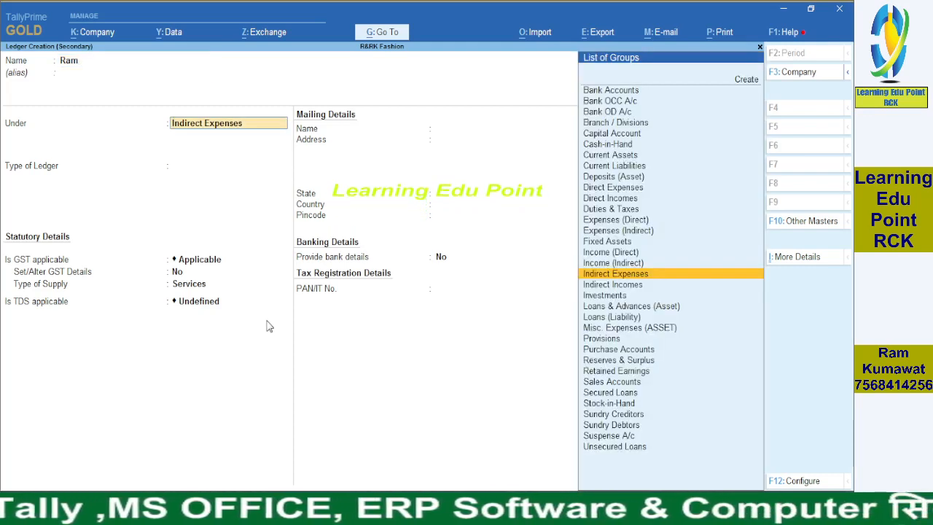
text(Sun)
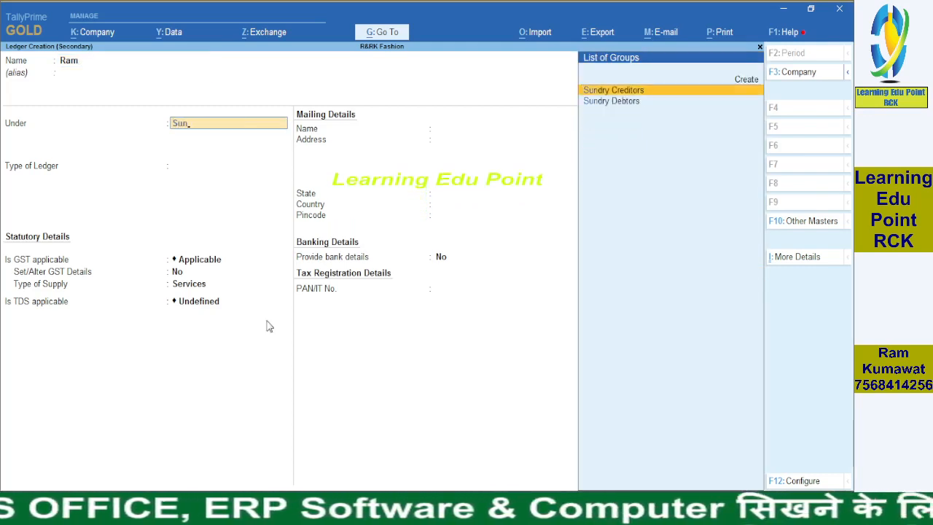
key(Return)
Return to the ledger name and add " - Agent" after the agent's name, leaving the alias blank
key(BackSpace)
key(BackSpace)
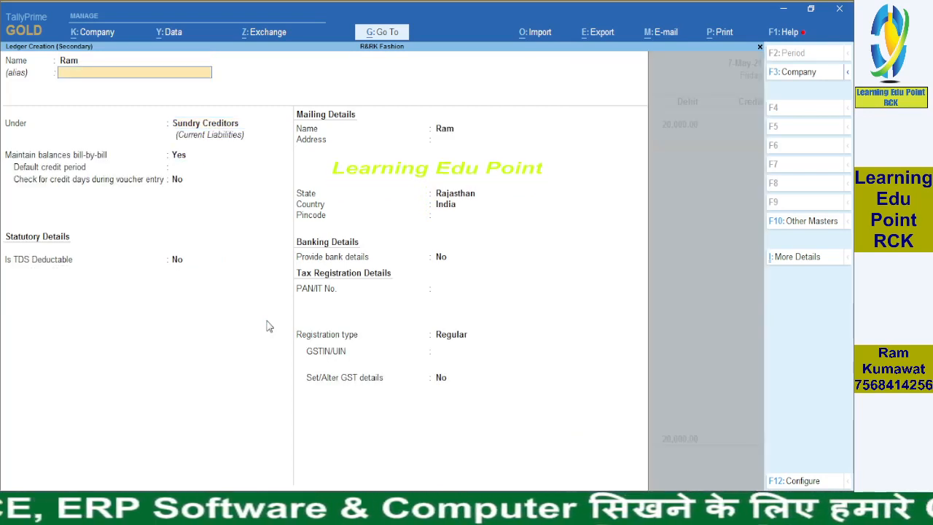
text(Ram)
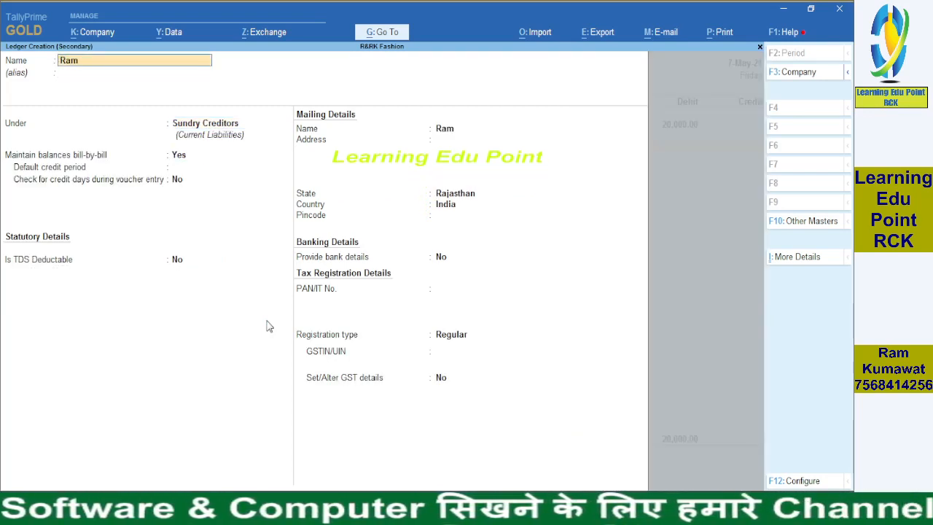
text( -)
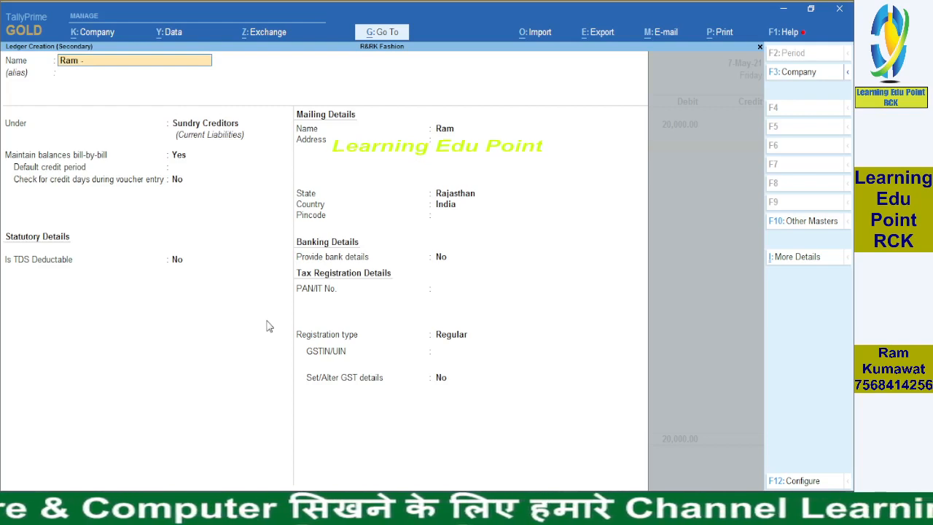
text( Agent)
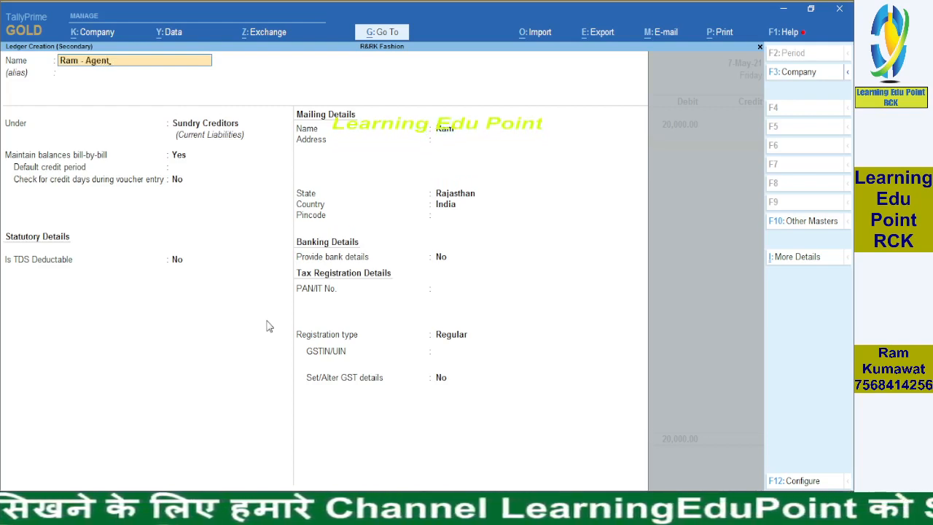
key(Return)
key(Return)
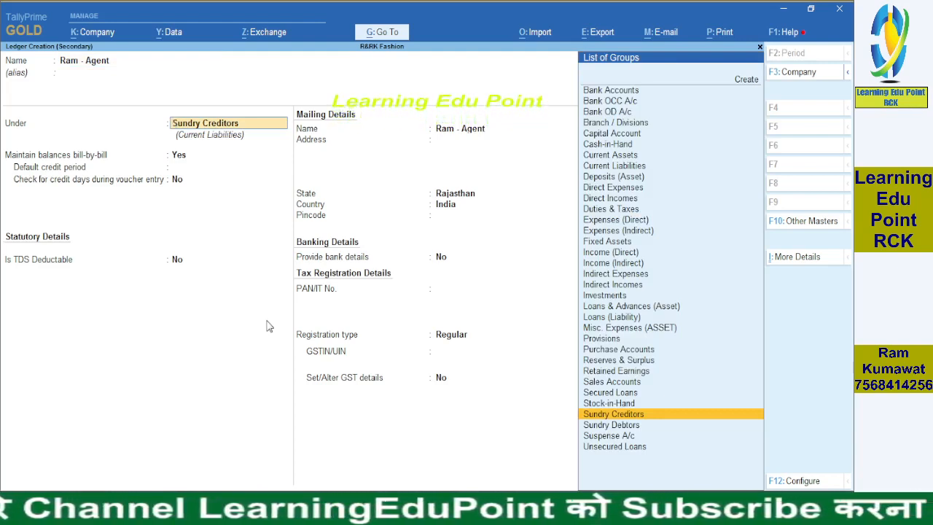
Keep Sundry Creditors as the group, bill-by-bill balances on Yes, the default credit period blank and the credit days check on No
key(Return)
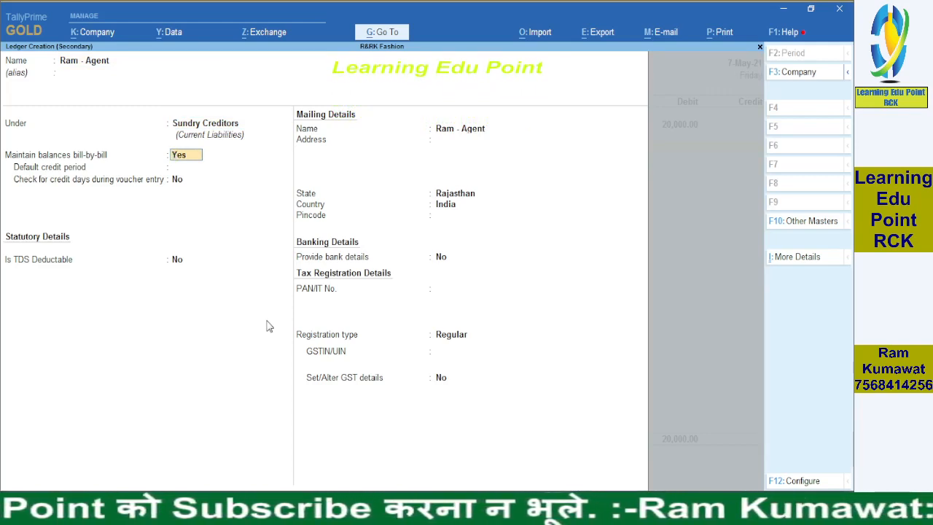
key(Return)
key(Return)
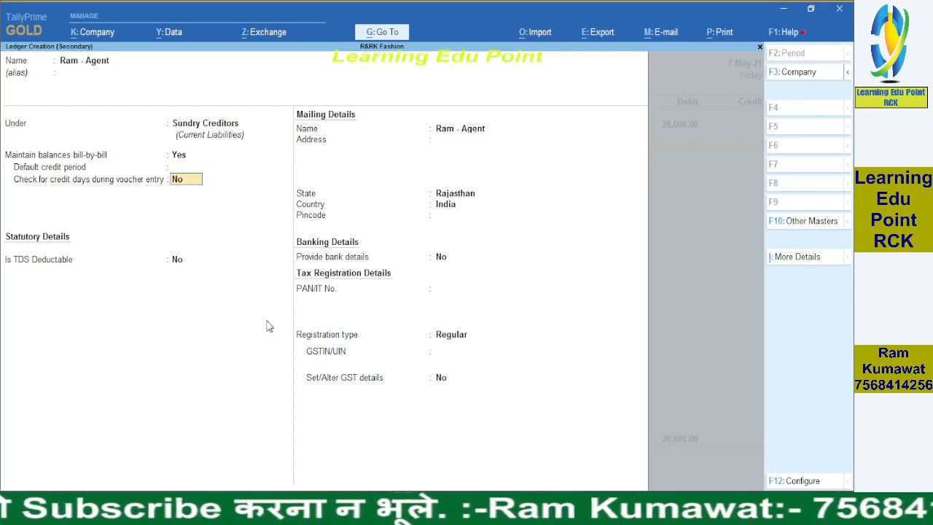
key(Return)
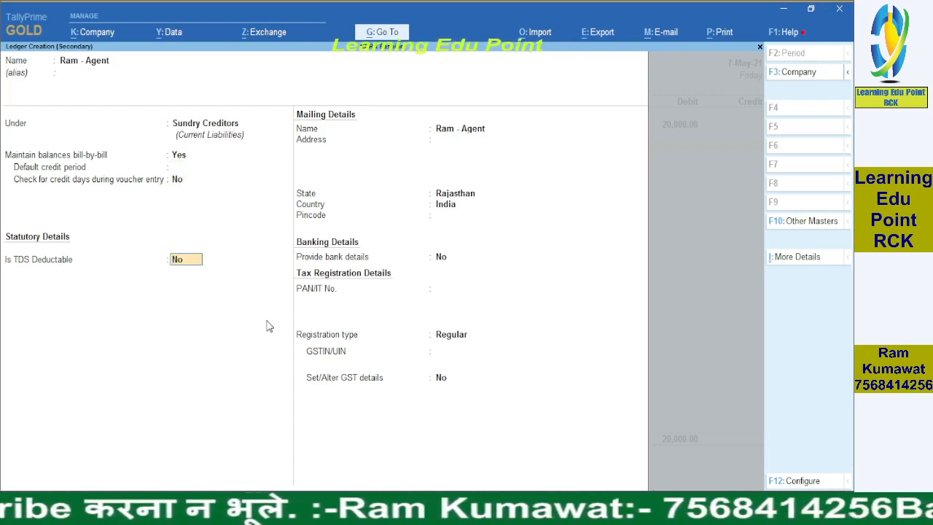
Set the agent's ledger as TDS deductable with deductee type Individual/HUF - Resident
text(y)
key(Return)
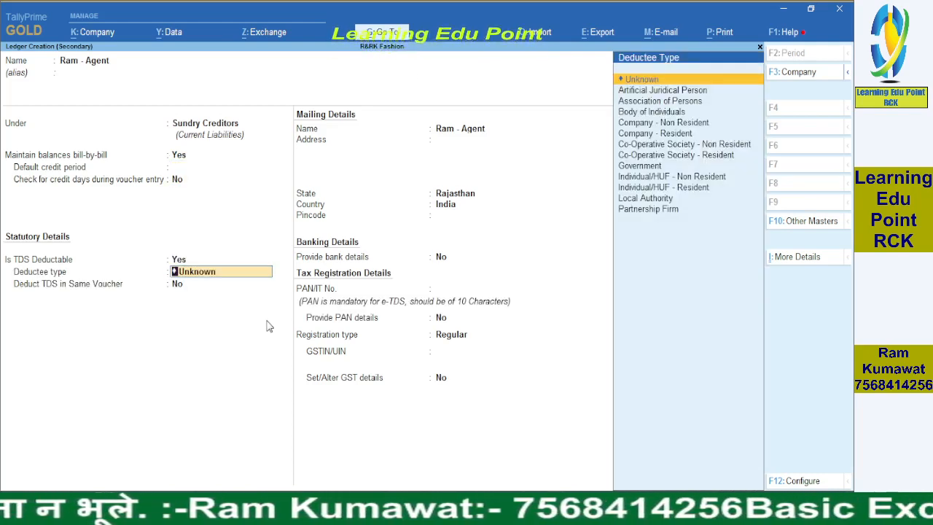
key(Down)
key(Down)
key(Down)
key(Down)
key(Down)
key(Down)
key(Down)
key(Down)
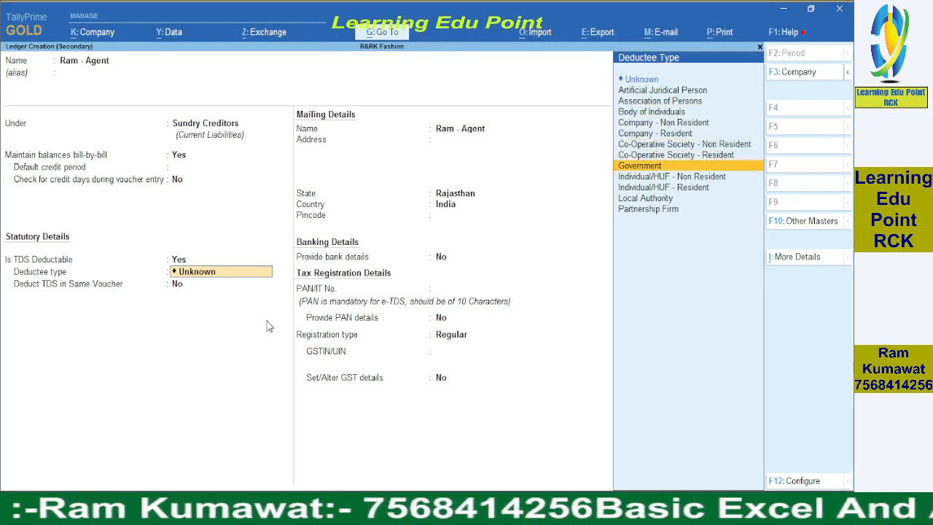
key(Down)
key(Down)
key(Return)
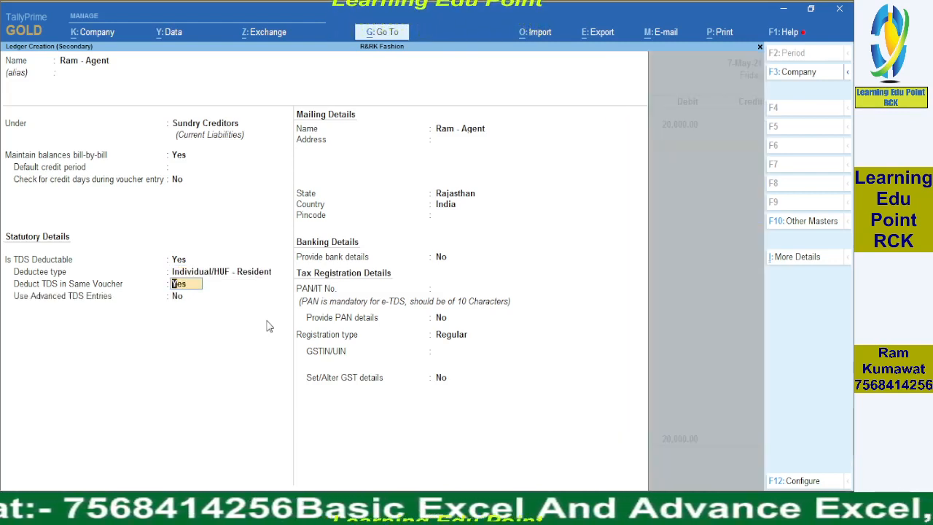
Enable TDS deduction in the same voucher for only the Commission Or Brokerage nature of payment
key(Return)
key(Down)
key(Down)
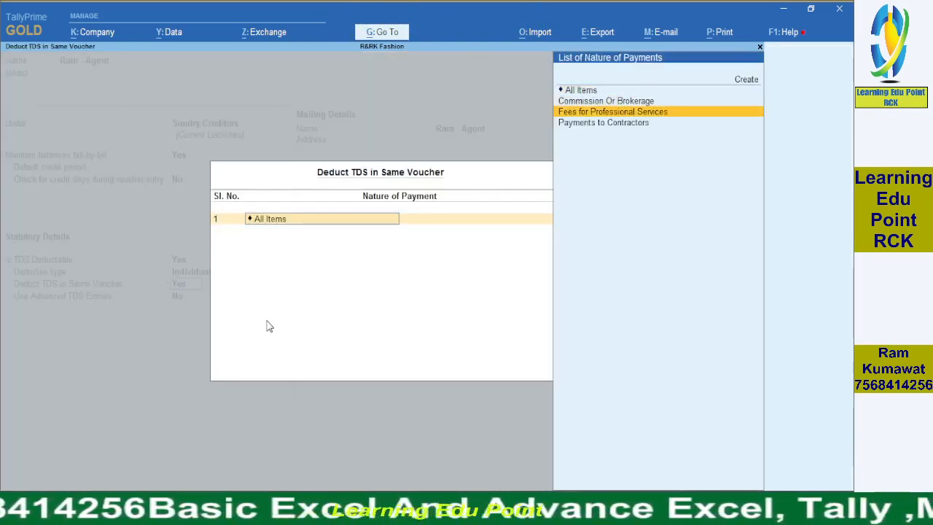
key(Down)
key(Up)
key(Up)
key(Return)
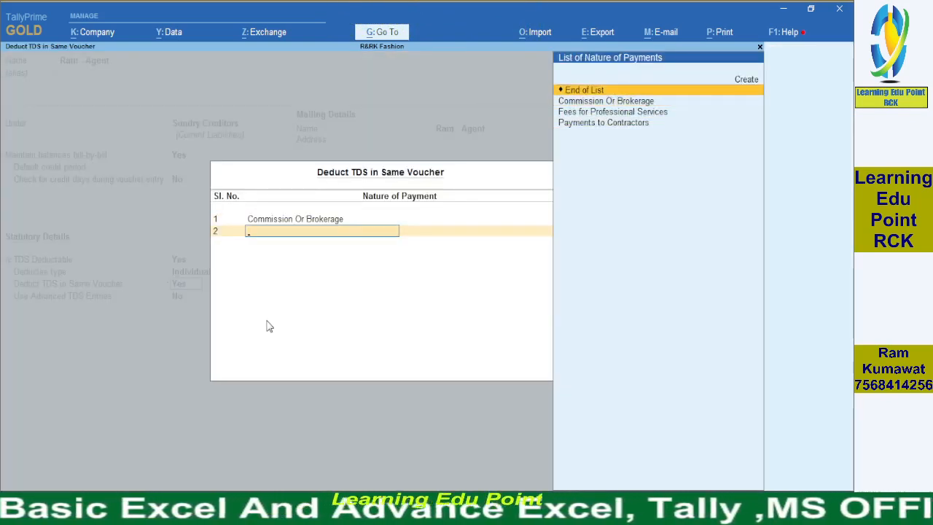
key(Return)
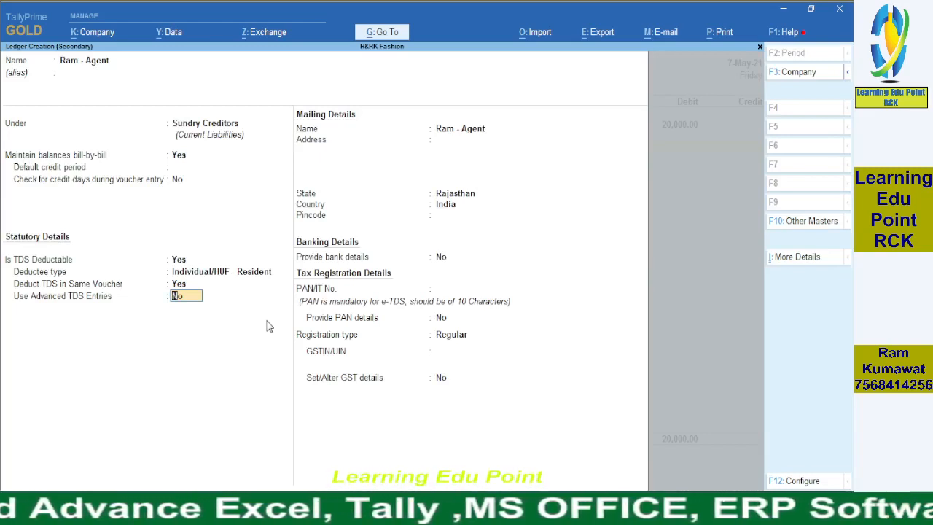
Enable advanced TDS entries, keeping surcharge exemption No, income tax exemption Undefined and zero/lower deduction No
text(y)
key(Return)
key(Return)
key(Return)
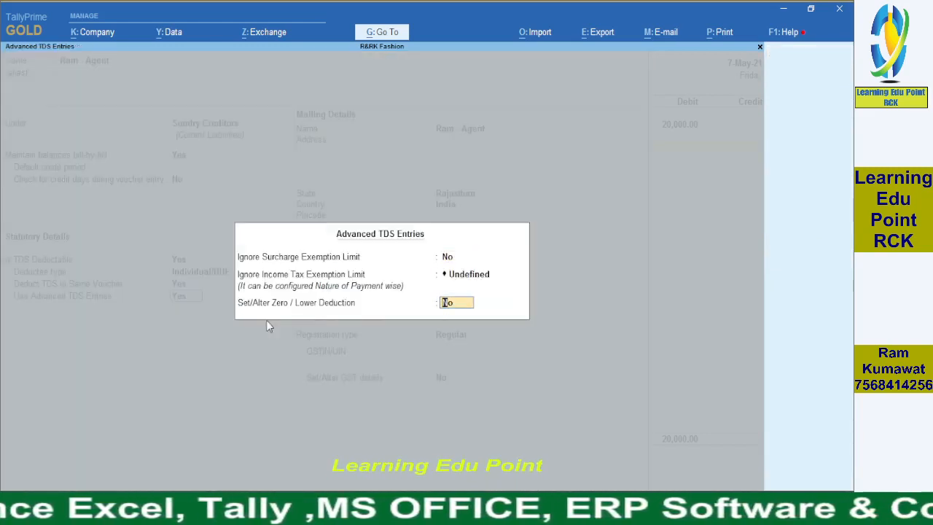
key(Return)
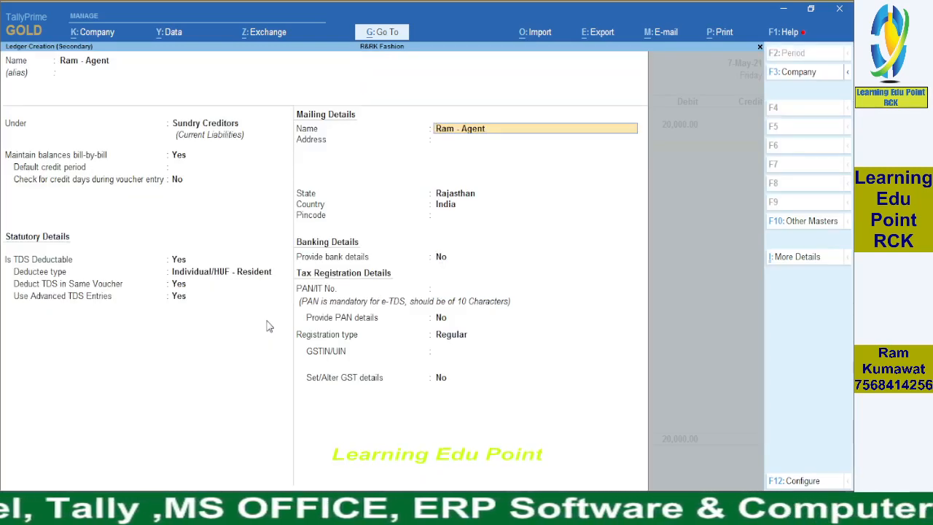
Keep the agent's mailing name, blank address, state Rajasthan and country India, and enter the pincode
key(Return)
key(Return)
key(Return)
key(Return)
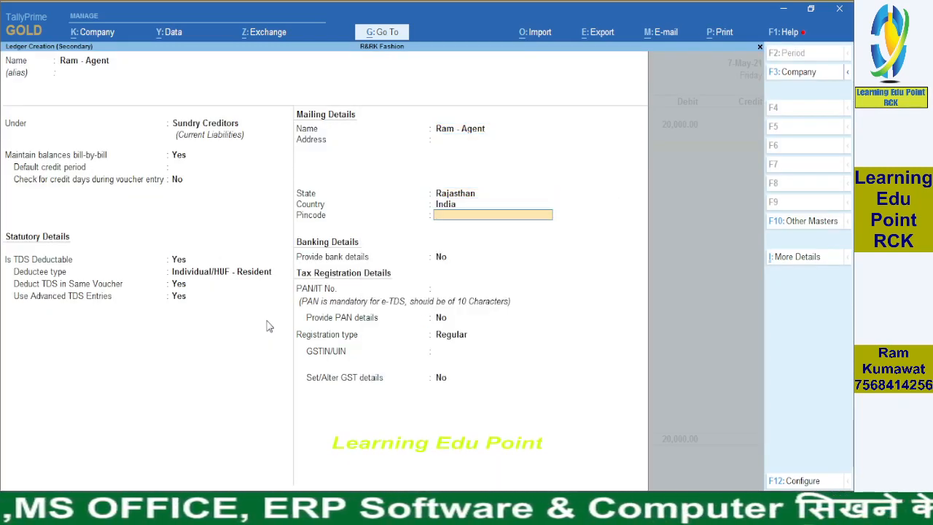
text(333301)
key(Return)
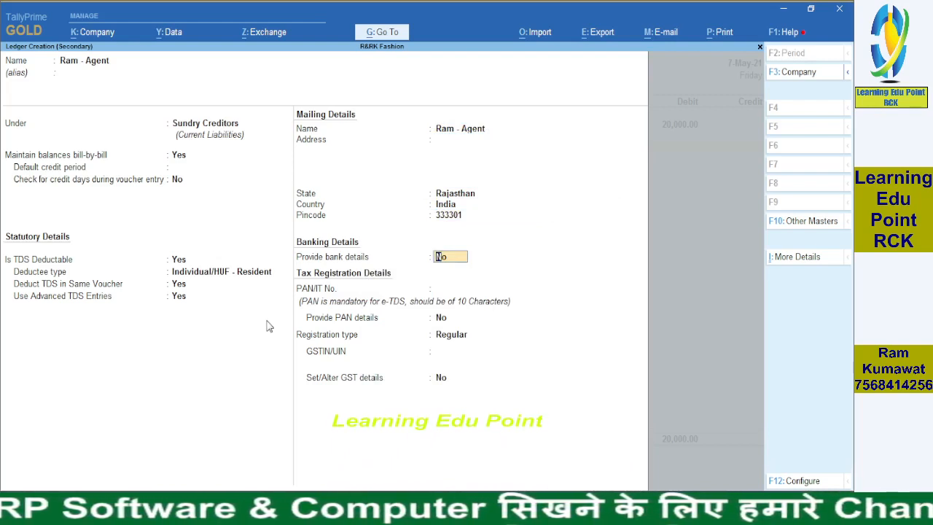
Leave bank details on No and enter the agent's PAN/IT number in the tax registration details
key(Return)
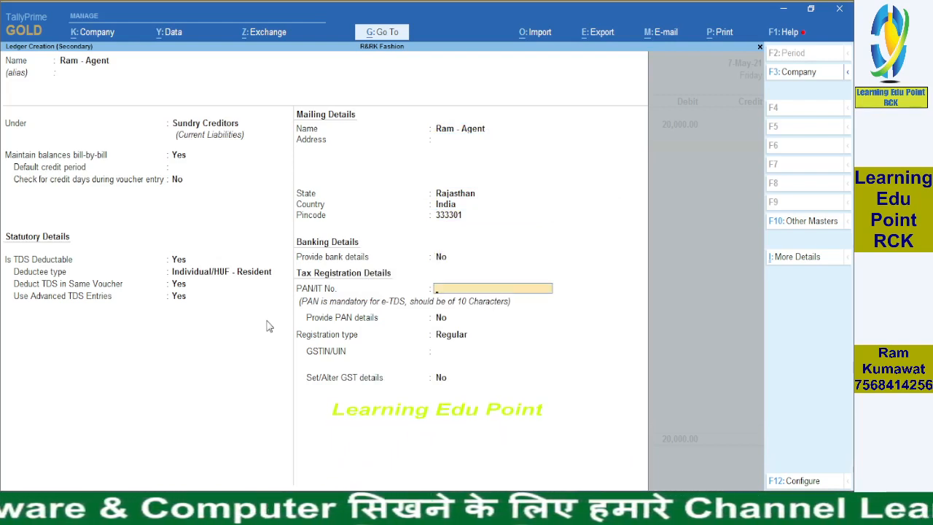
text(HFALH)
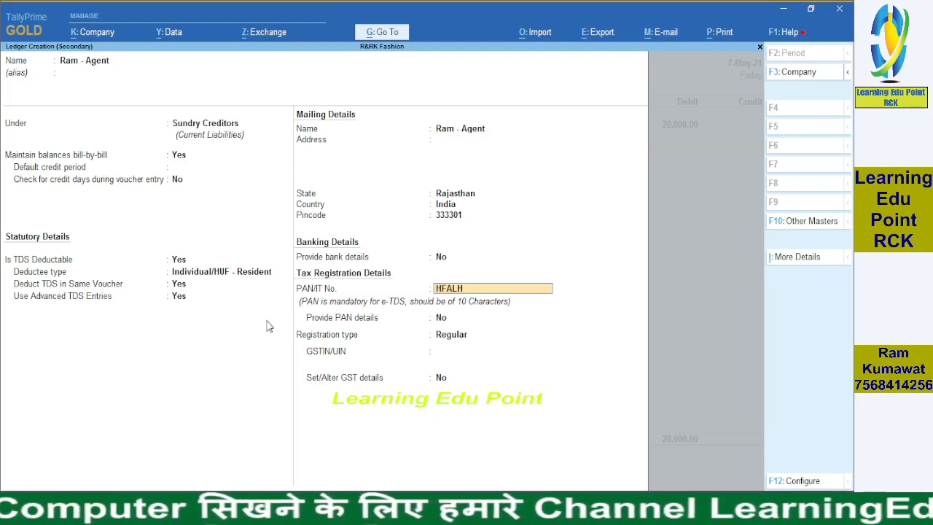
text(1234G)
key(Return)
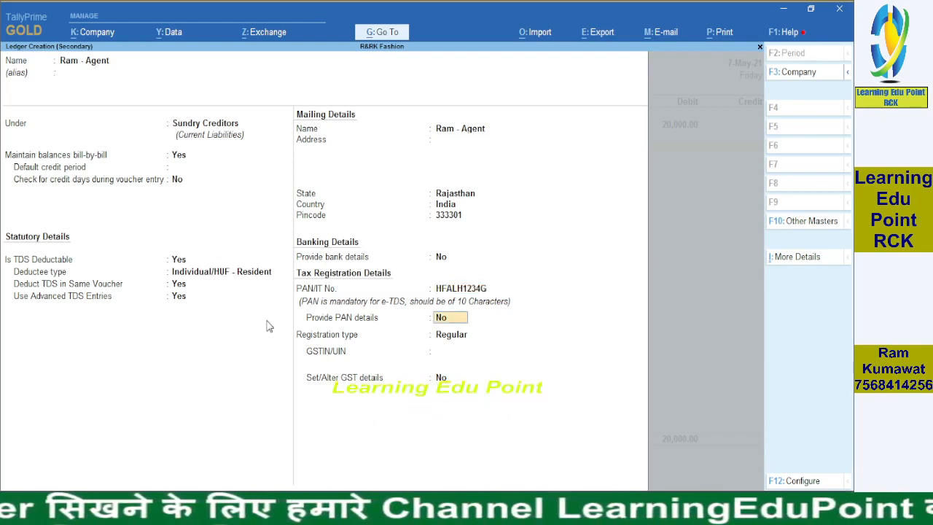
Keep PAN details on No, set the registration type to Unregistered, leave GST details on No and save the agent's ledger
key(Return)
key(Return)
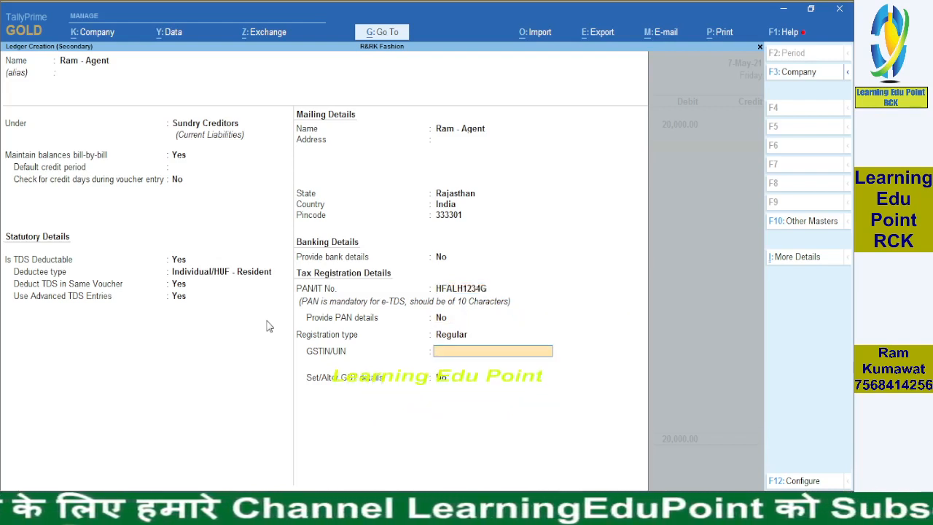
key(BackSpace)
key(Down)
key(Return)
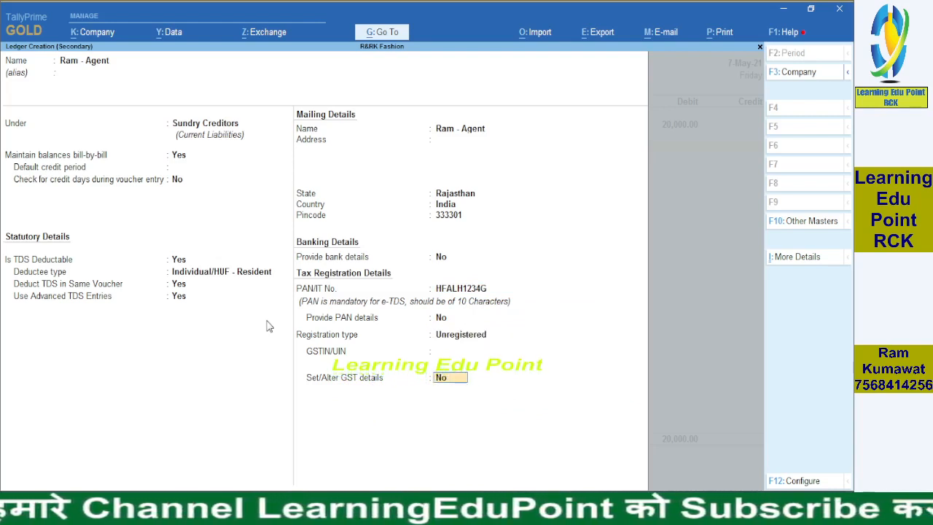
key(Return)
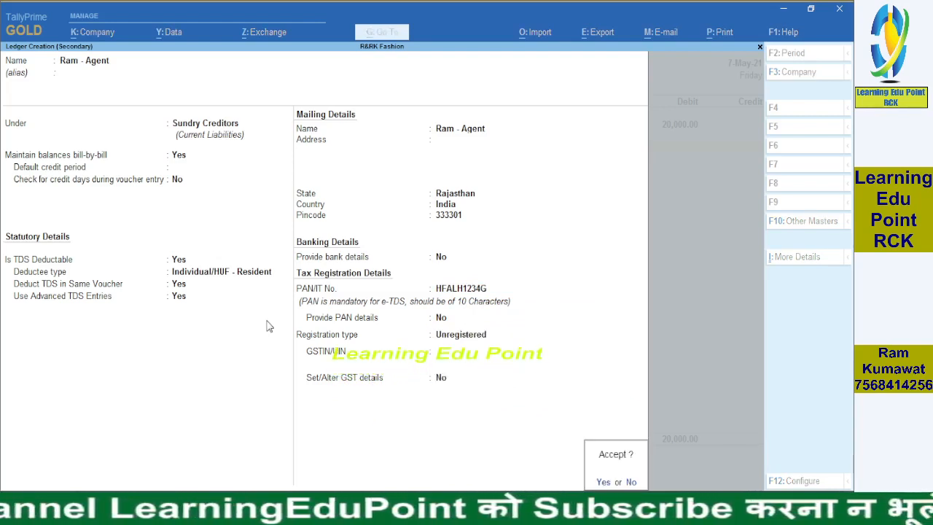
key(Return)
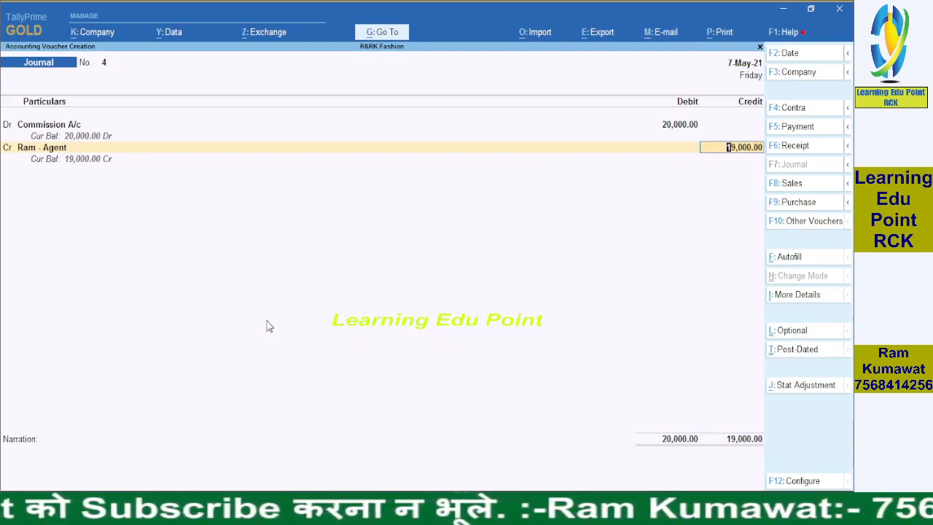
Accept the 19,000 credit for the agent and allocate 20,000 Cr to a New Ref named 4
key(Return)
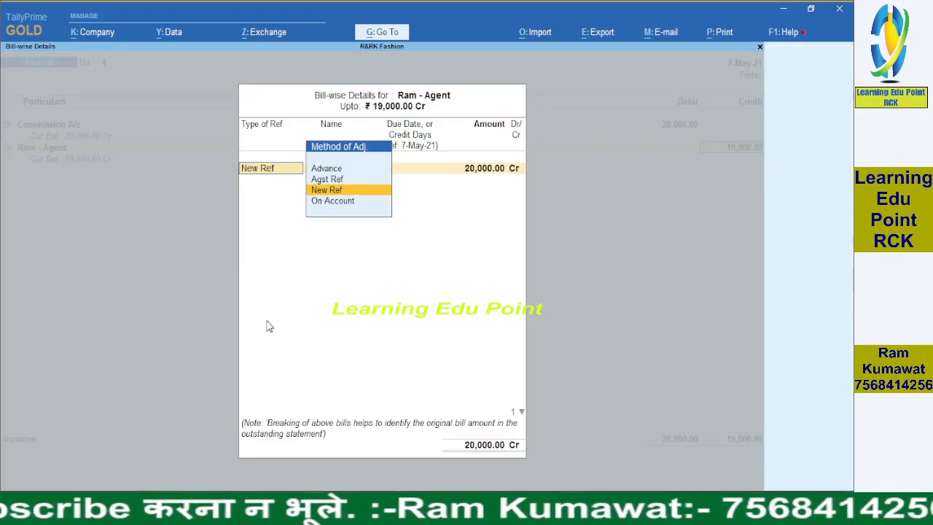
key(Return)
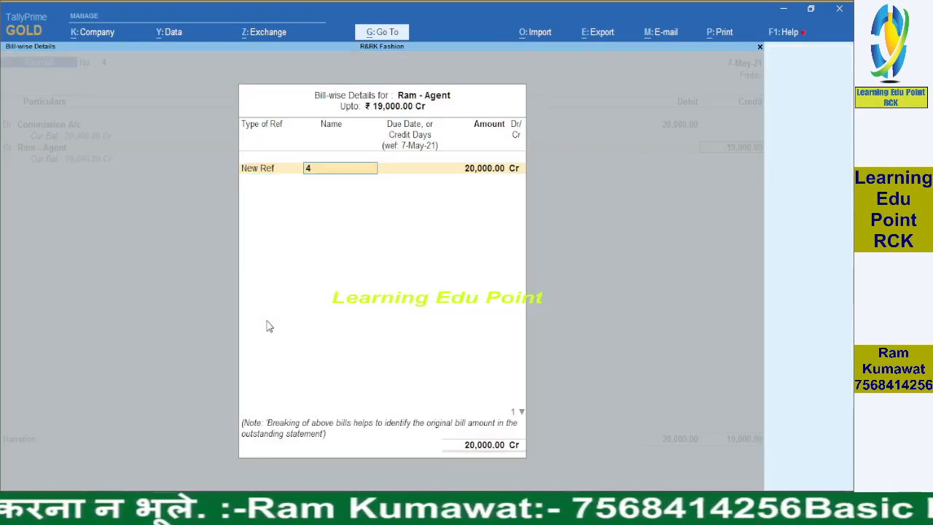
key(Return)
key(Return)
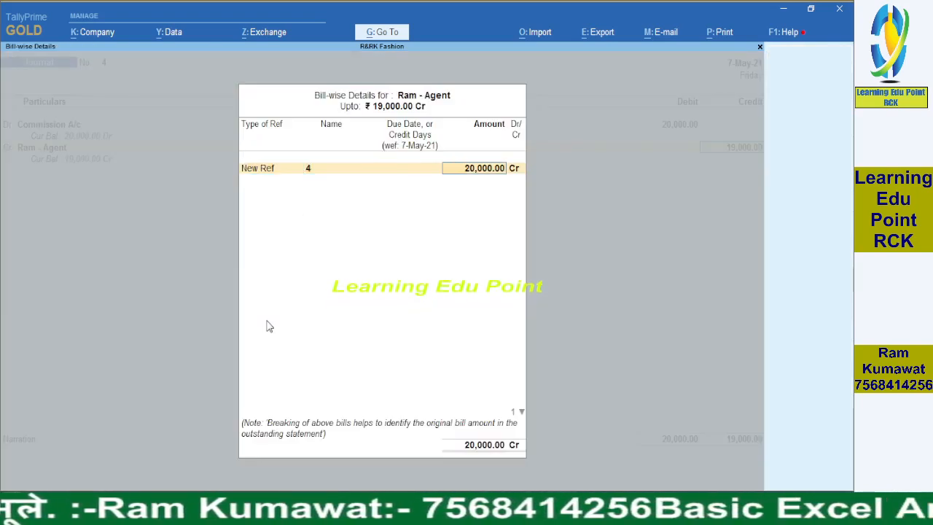
key(Return)
key(Return)
Allocate the remaining 1,000 Dr to New Ref 4 and complete the agent's bill-wise details
key(Return)
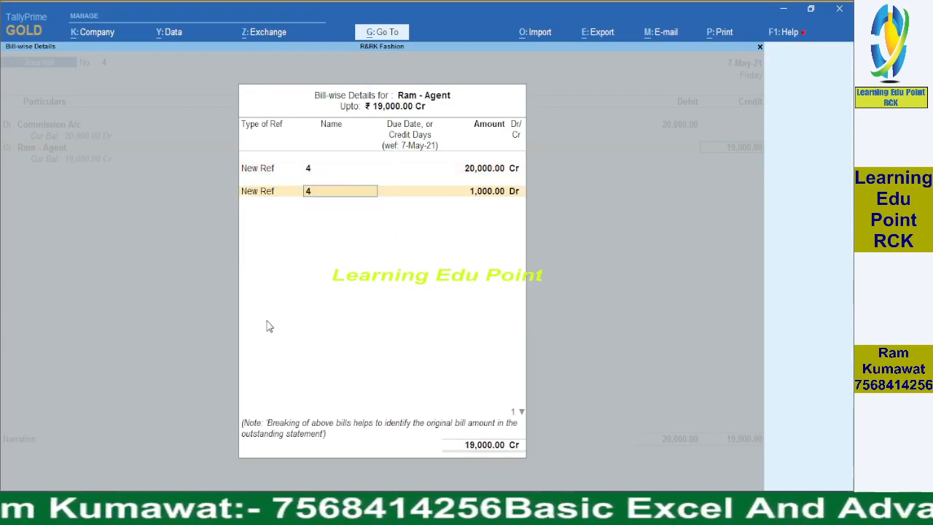
key(Return)
key(Return)
key(Return)
key(Return)
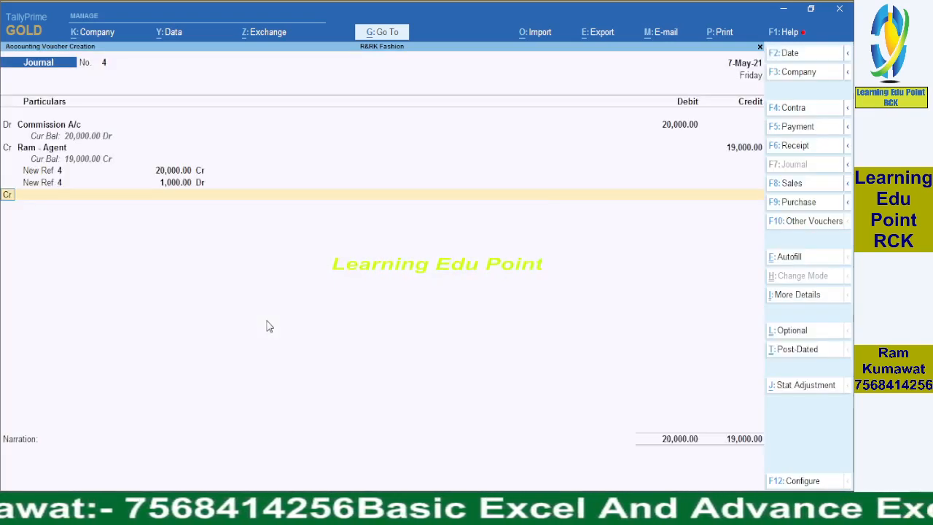
Start a new ledger for the voucher's second credit line and name it TDS ON Commission
key(Return)
text(Tds)
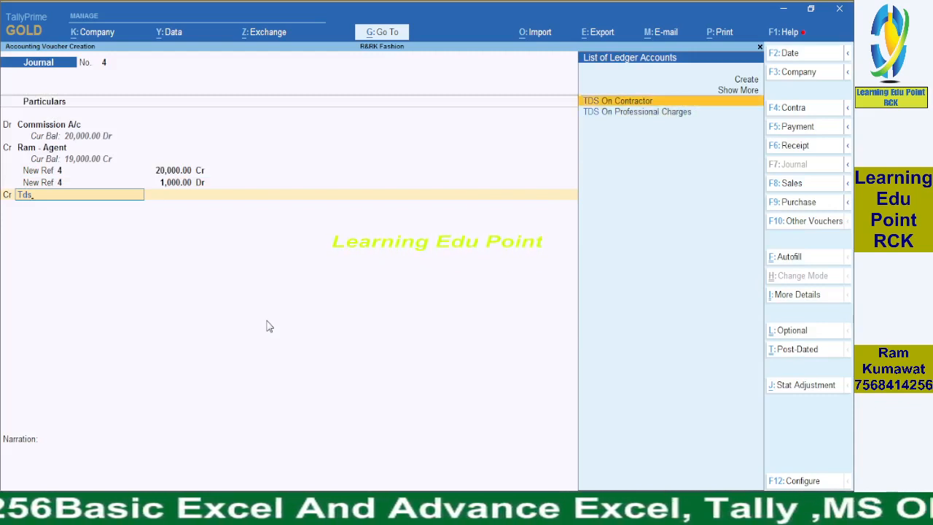
key(Up)
key(Return)
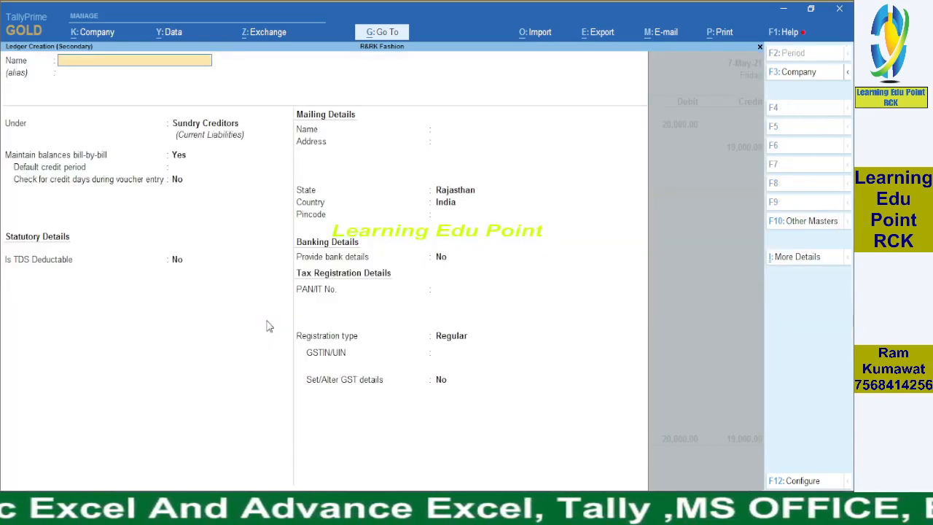
text(Tds)
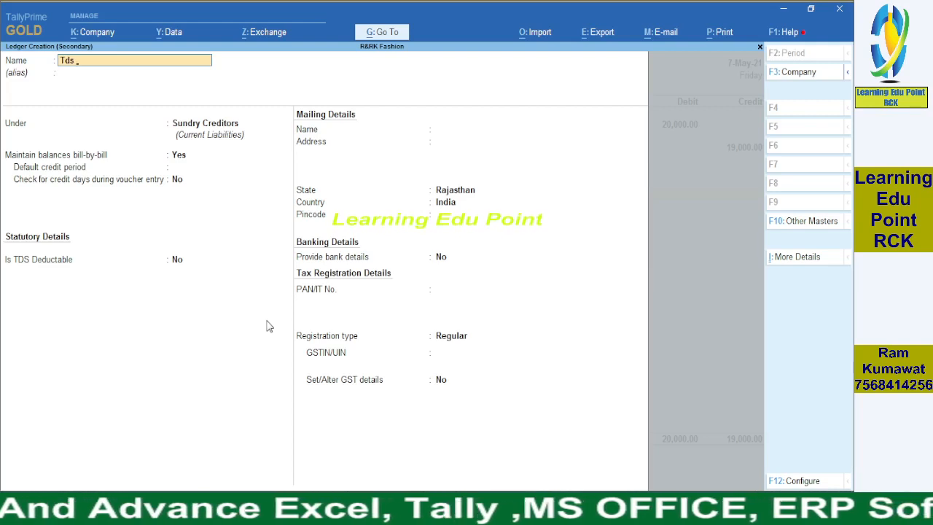
key(BackSpace)
key(BackSpace)
text(DS ON)
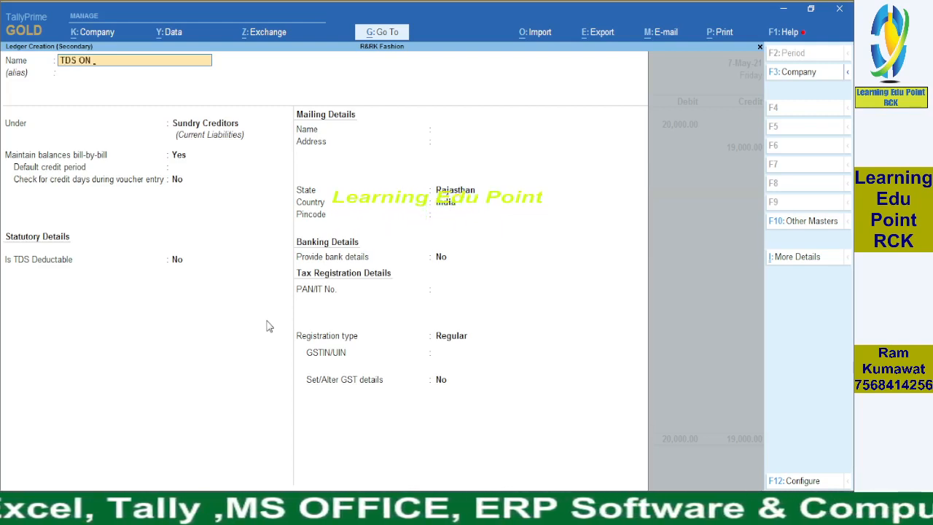
text( C)
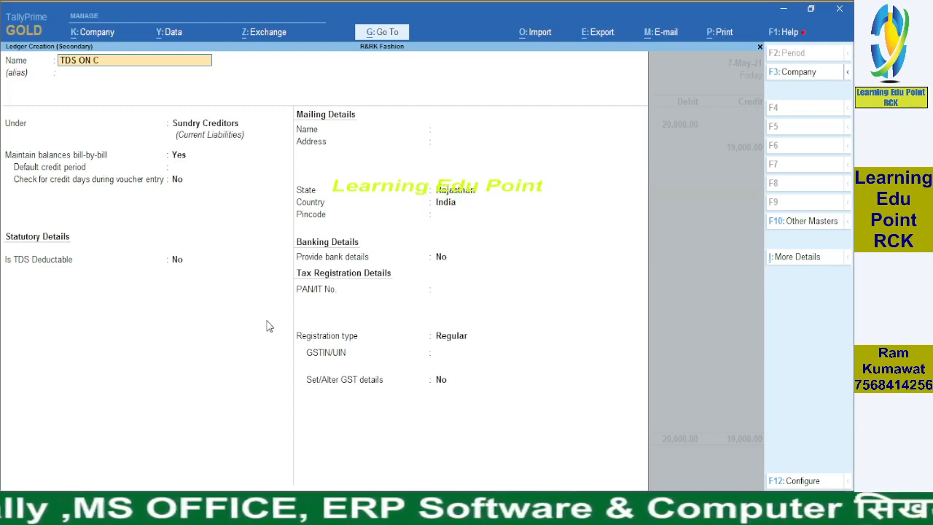
text(ommission)
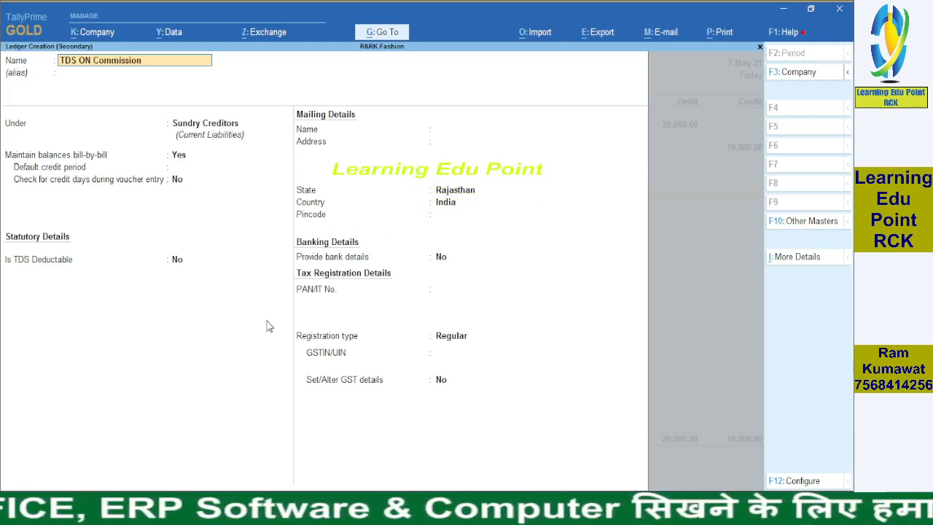
key(Return)
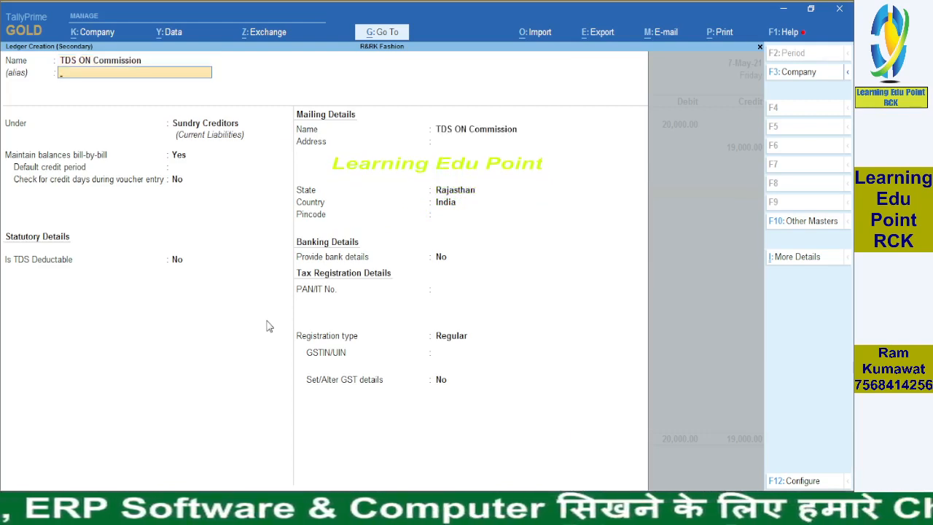
Leave the alias blank, group the TDS ledger under Duties & Taxes and set its type of duty/tax to TDS
key(Return)
text(Dut)
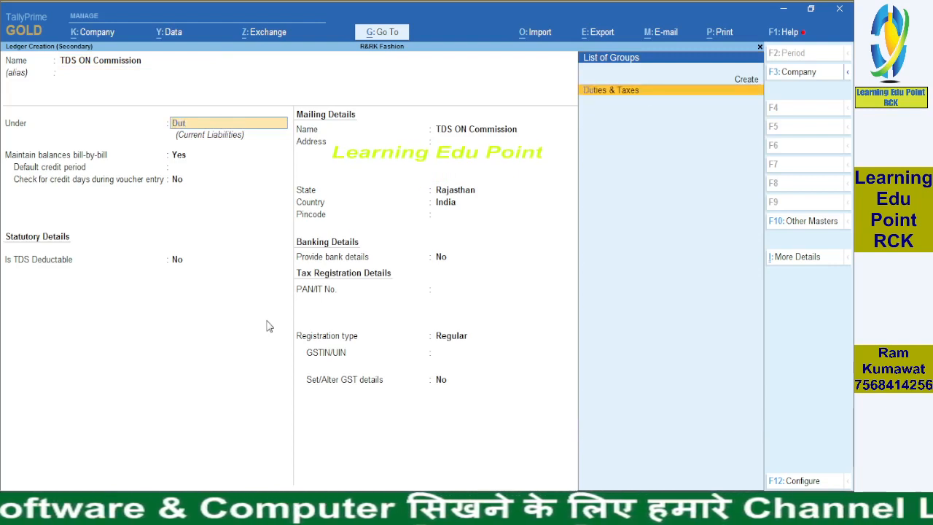
key(Return)
key(Down)
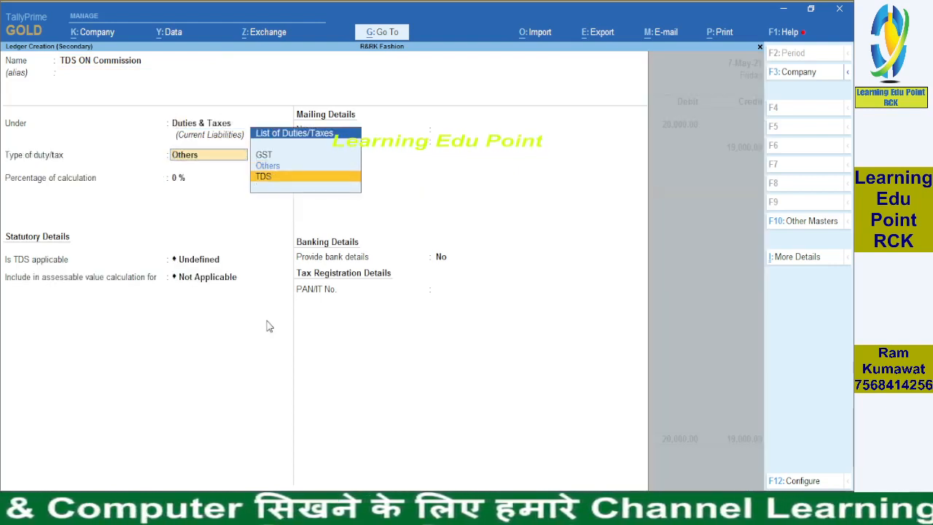
key(Return)
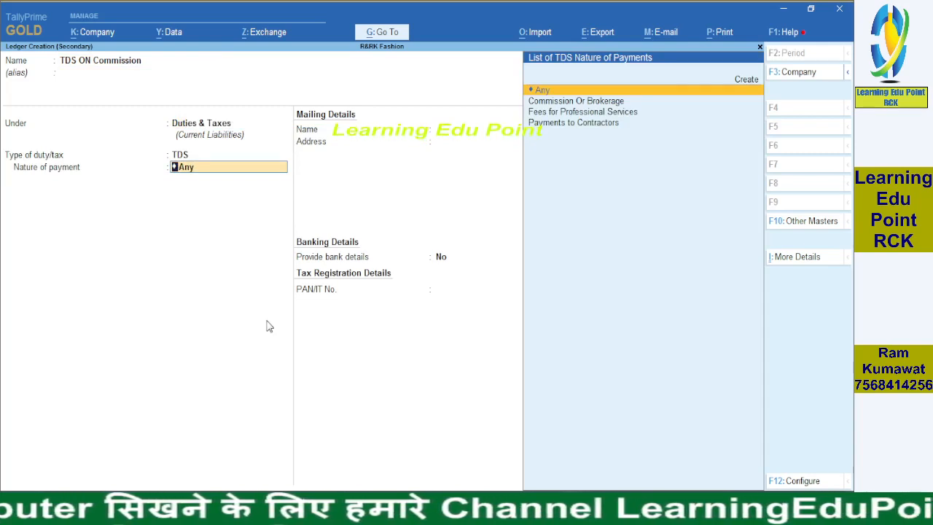
Set the TDS ledger's nature of payment to Commission Or Brokerage, leave bank details on No and finish creating the ledger
key(Down)
key(Return)
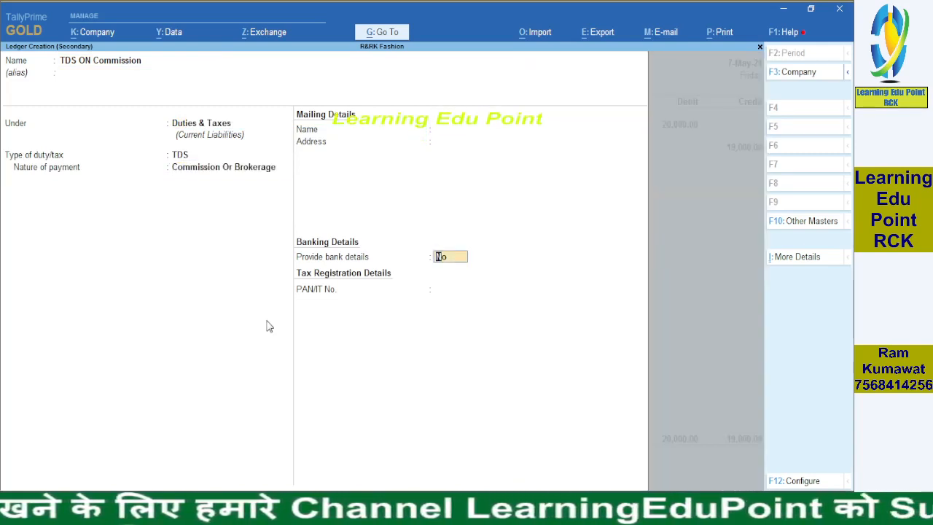
key(Return)
key(Return)
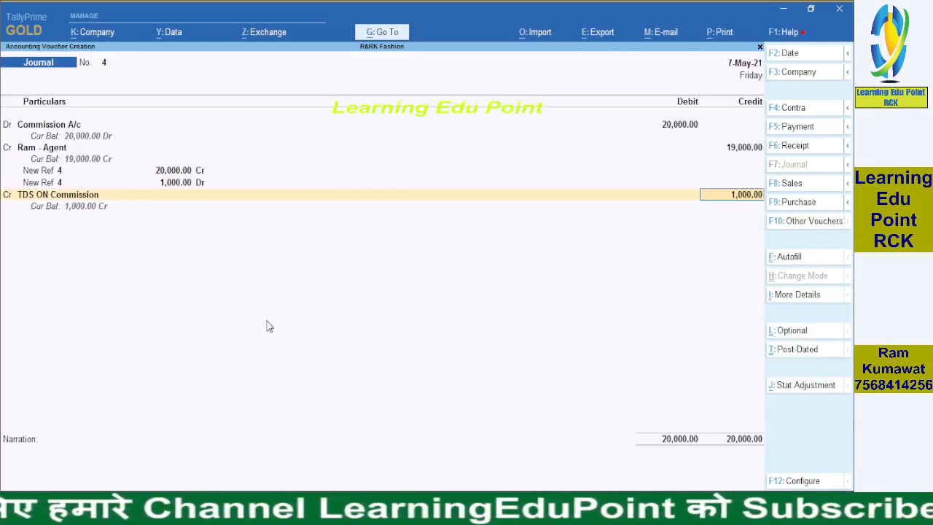
Accept the 1,000 TDS credit and enter the narration "being cpmmission booked agianst bill no.1234"
key(Return)
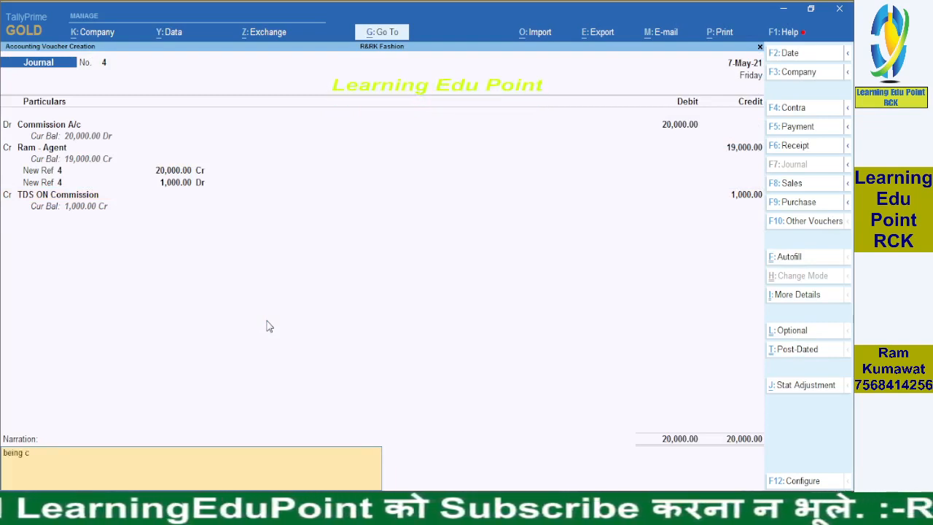
text(being cpmmission booked)
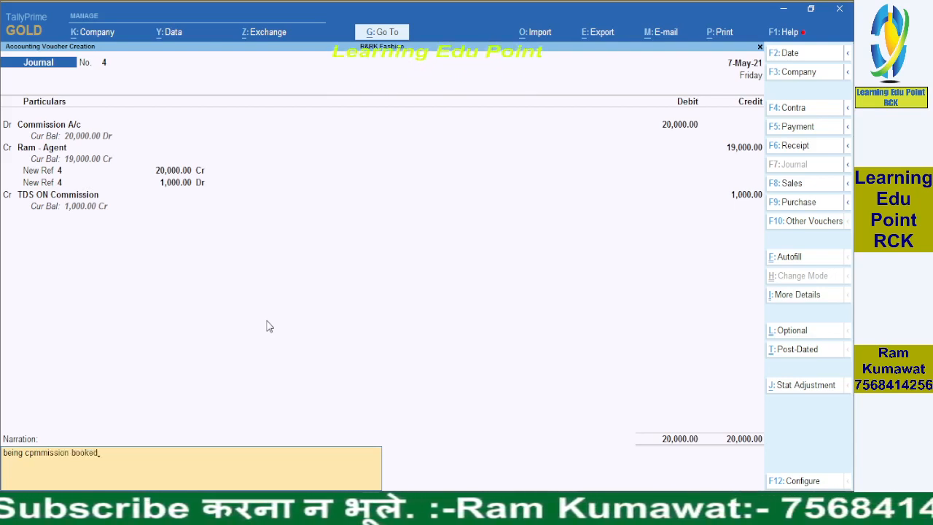
text( agi)
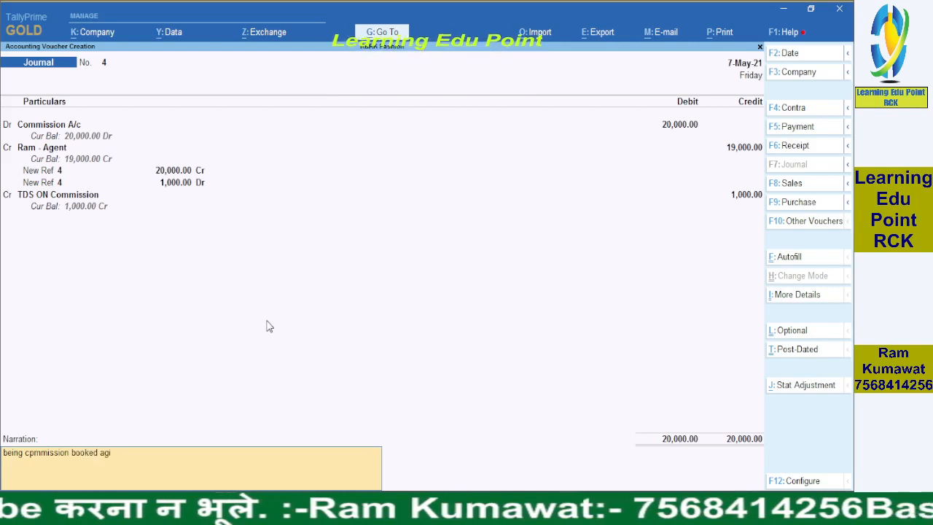
text(anst )
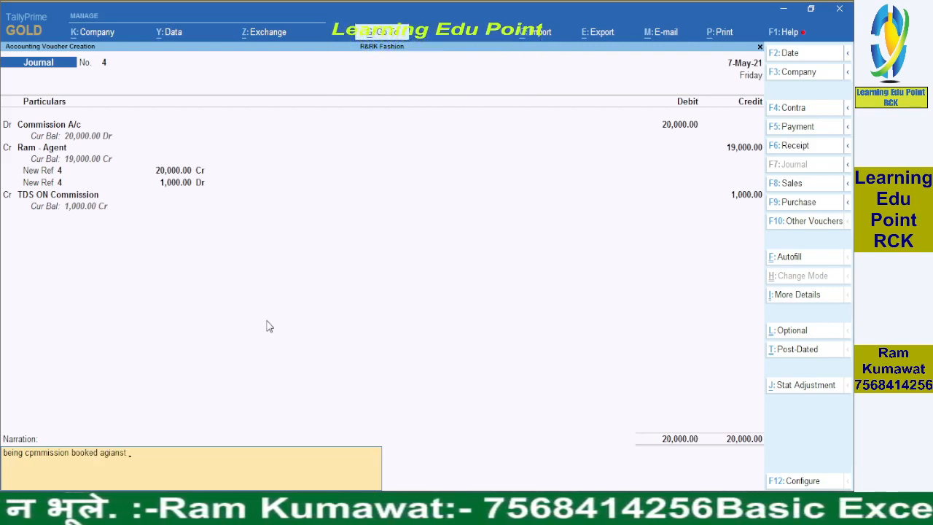
text(bil)
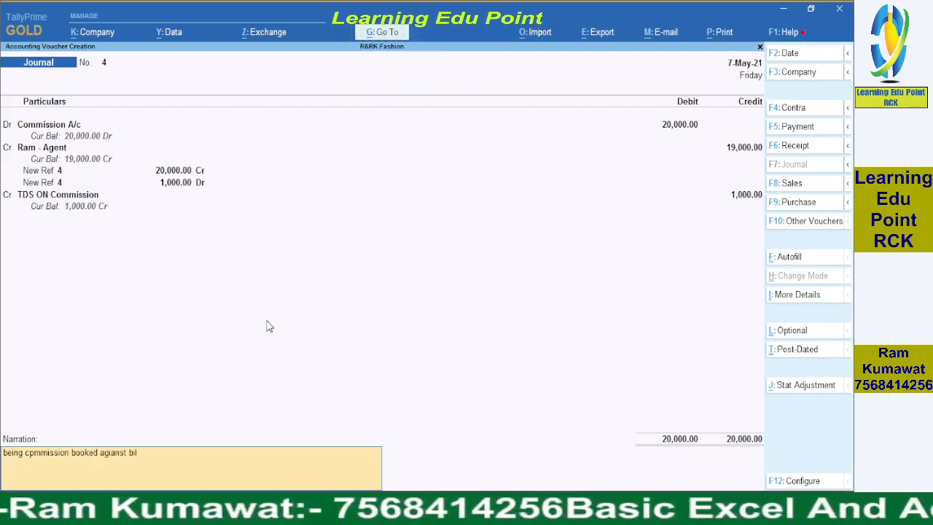
text(l no.)
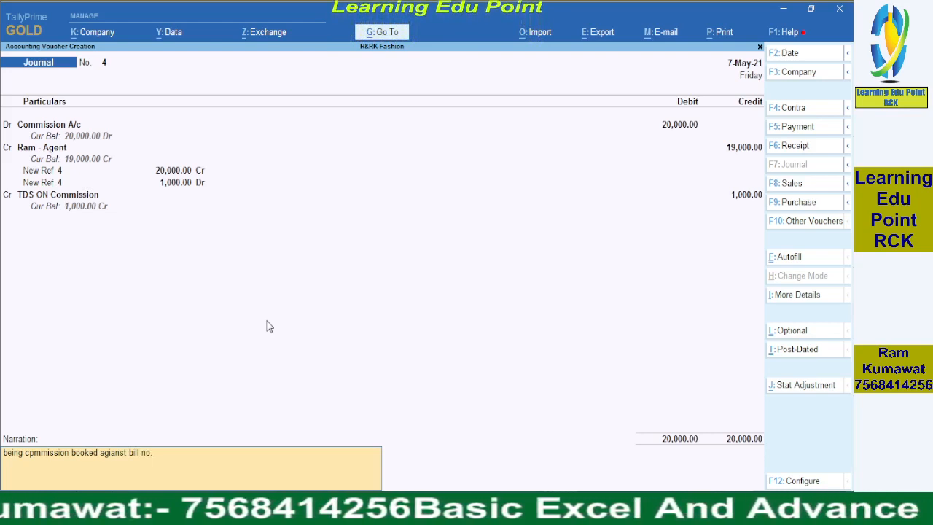
text(1234)
key(Return)
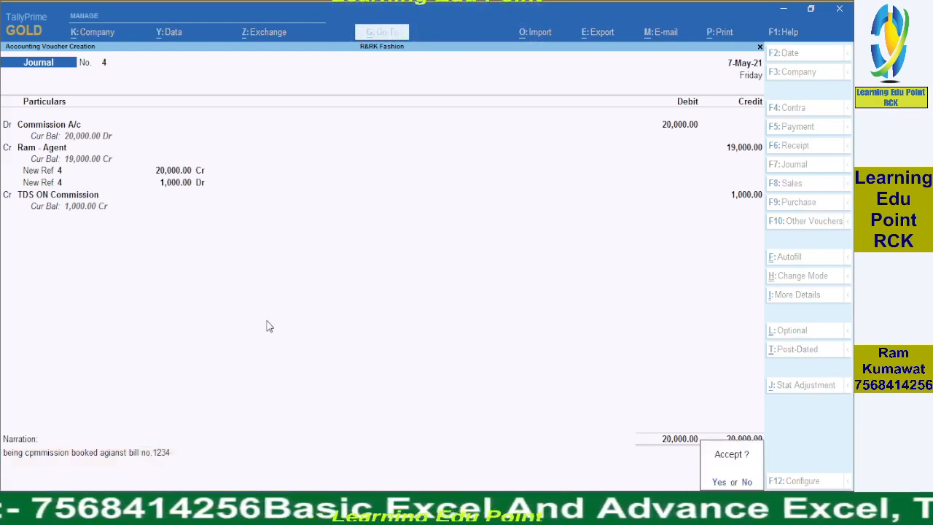
Decline saving the journal voucher and set its date to 1 May 2021
key(n)
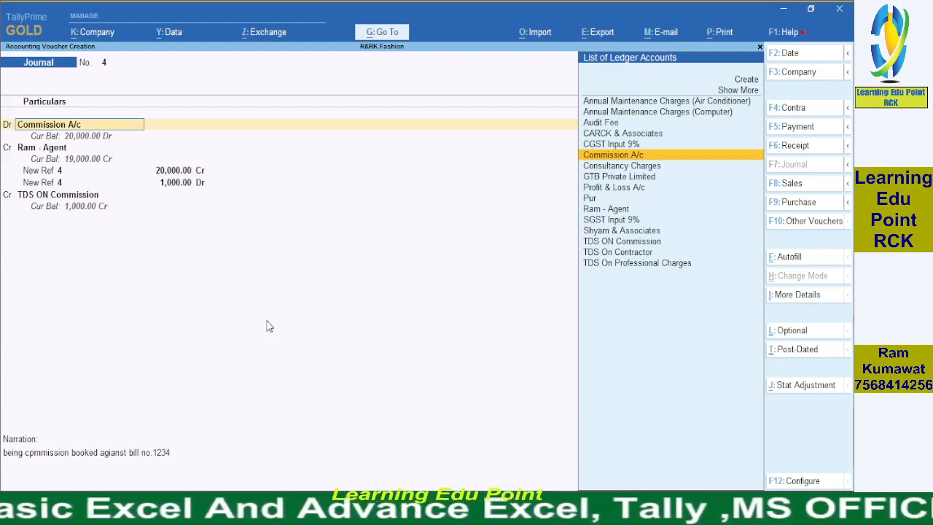
key(F2)
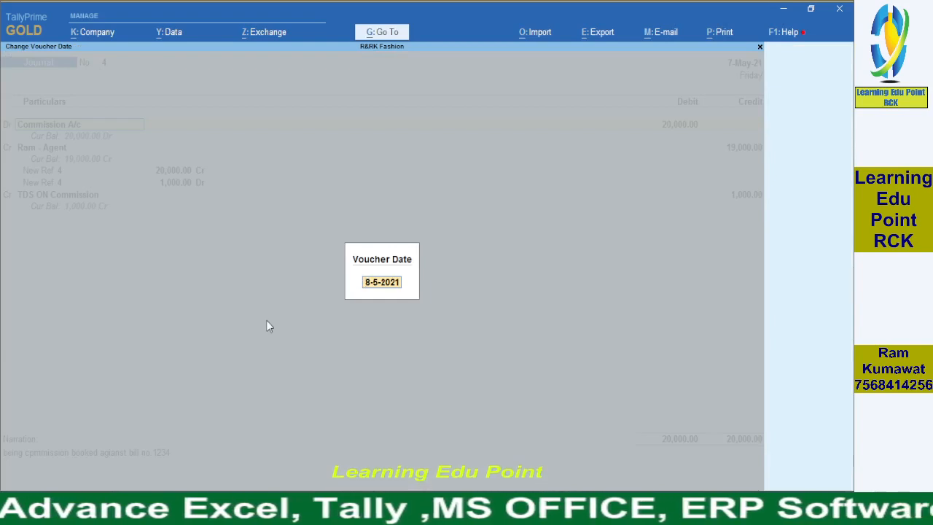
text(8)
key(Return)
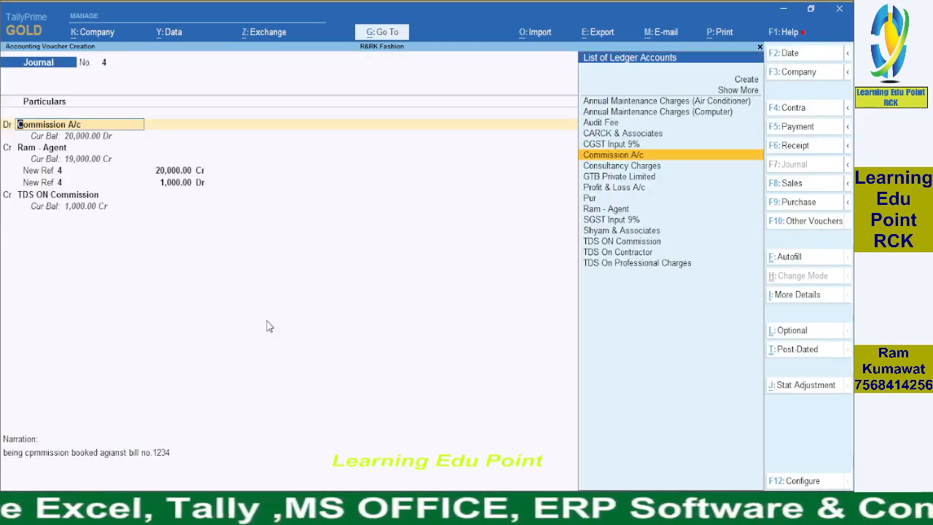
text(1)
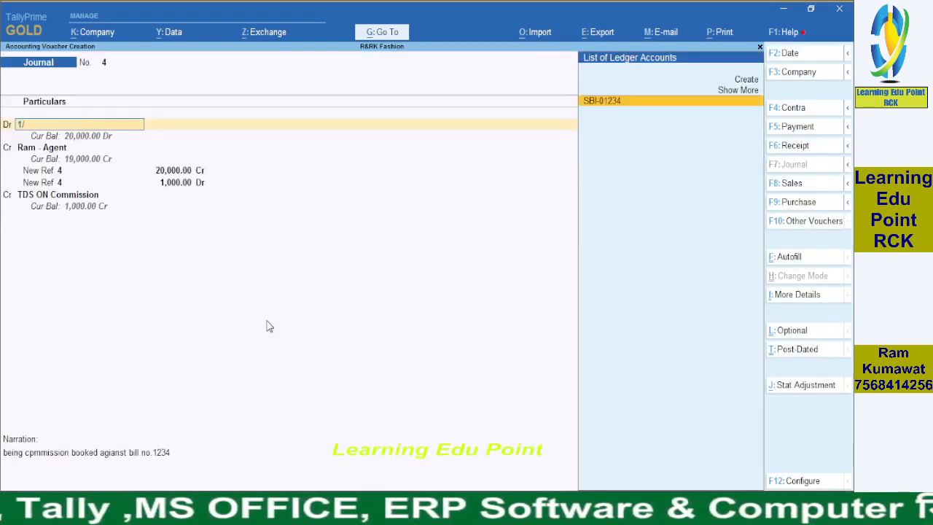
text(/)
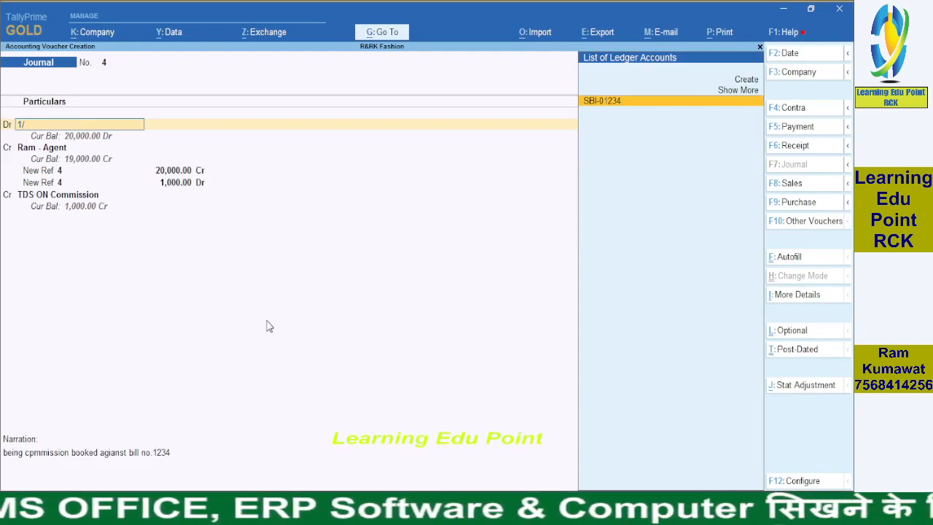
key(BackSpace)
key(BackSpace)
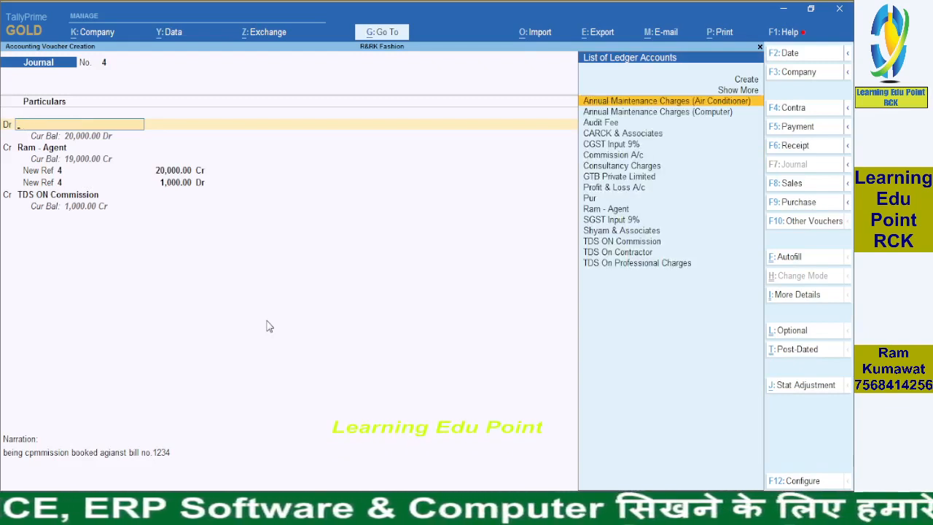
Reselect Commission A/c as the debit ledger and keep the 20,000 debit amount
key(Down)
key(Down)
key(Down)
key(Down)
key(Down)
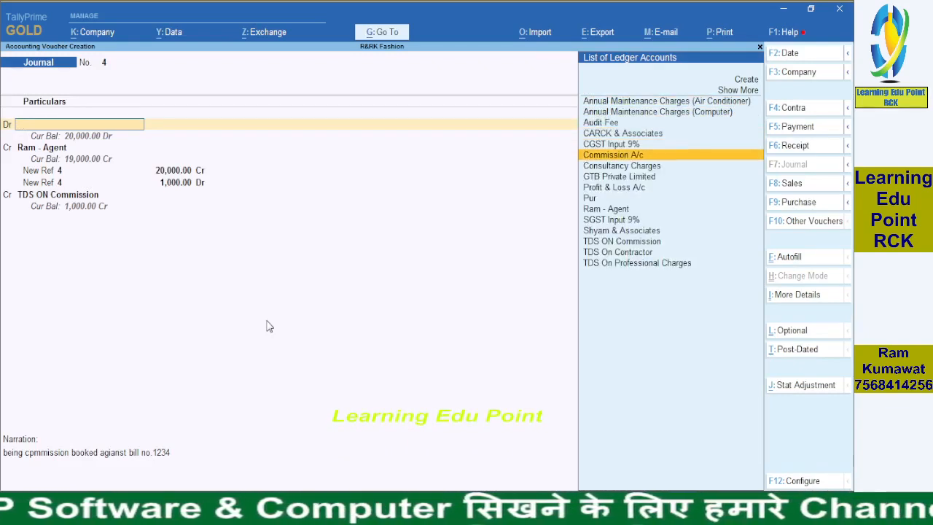
key(Return)
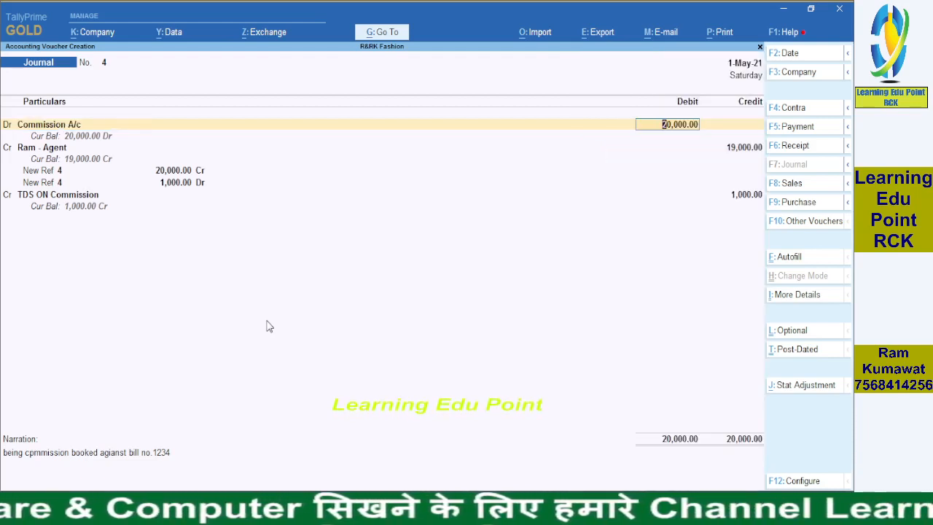
text(1)
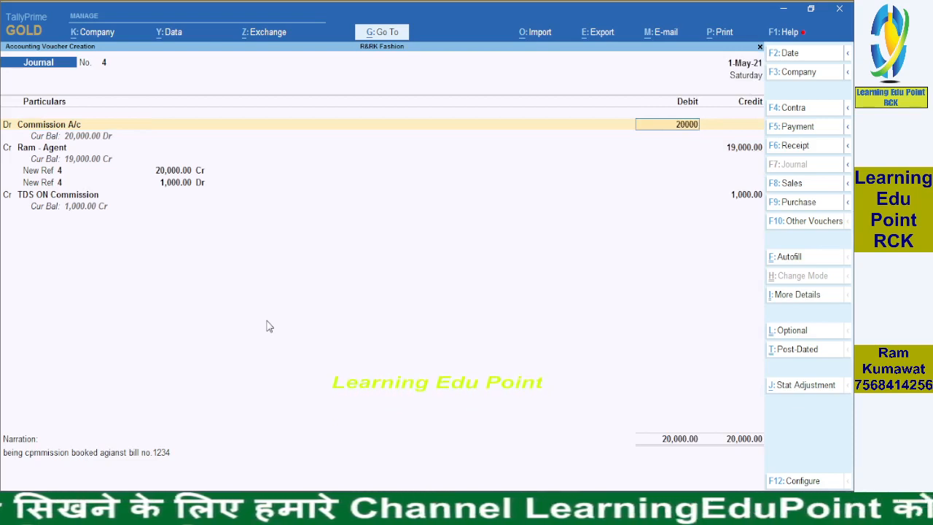
key(Return)
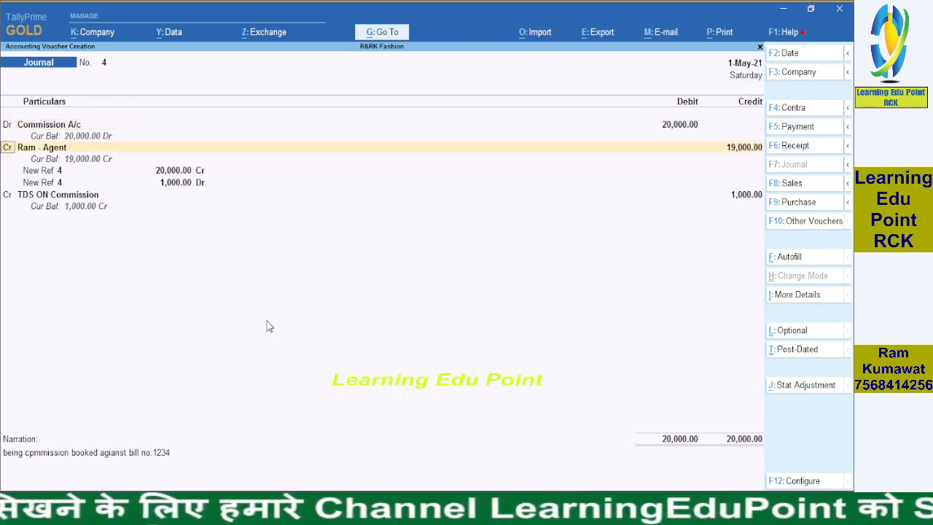
Set the voucher date to 1 April 2021 and save the journal voucher
click(744, 66)
text(1)
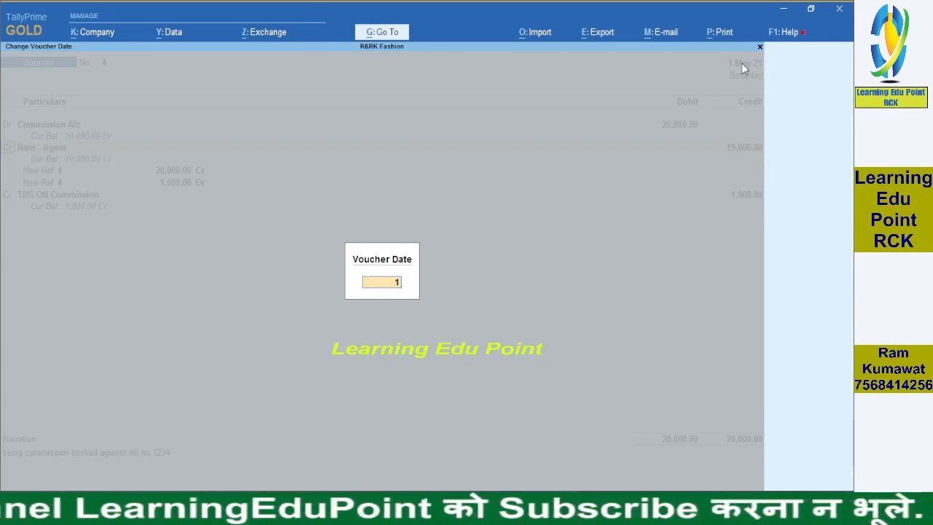
text(-4)
key(Return)
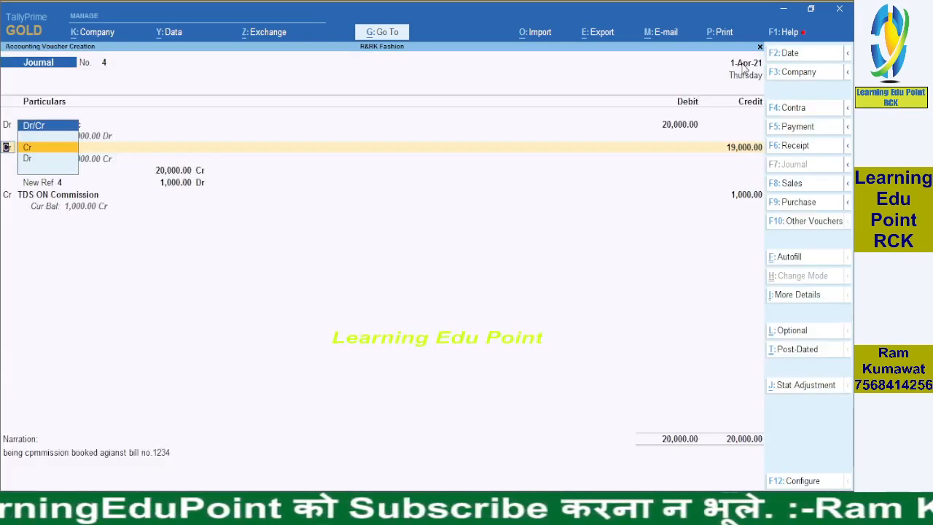
key(Return)
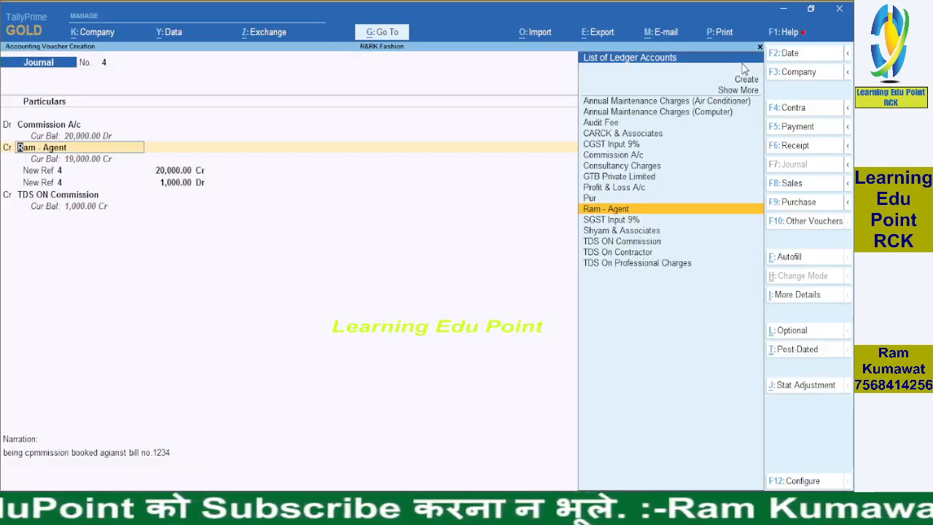
key(ctrl+a)
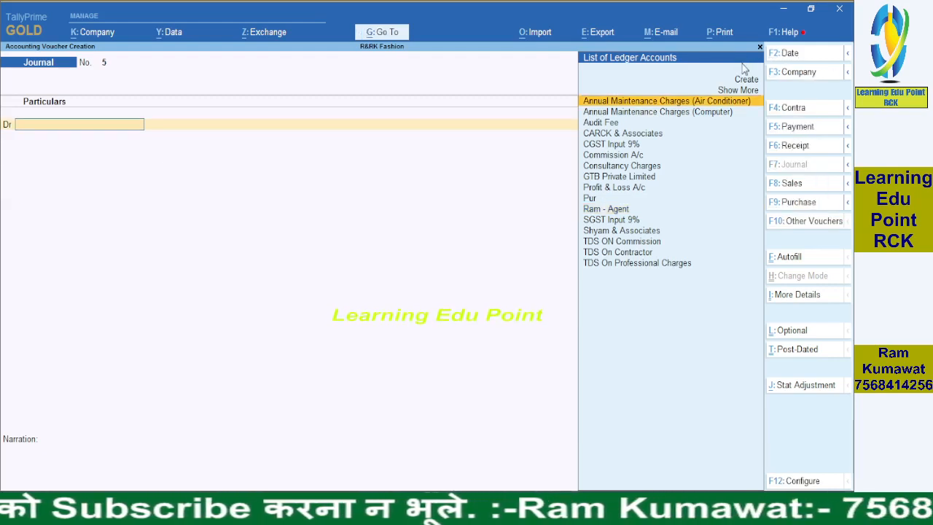
Leave voucher entry and open the company's Balance Sheet
key(Escape)
key(y)
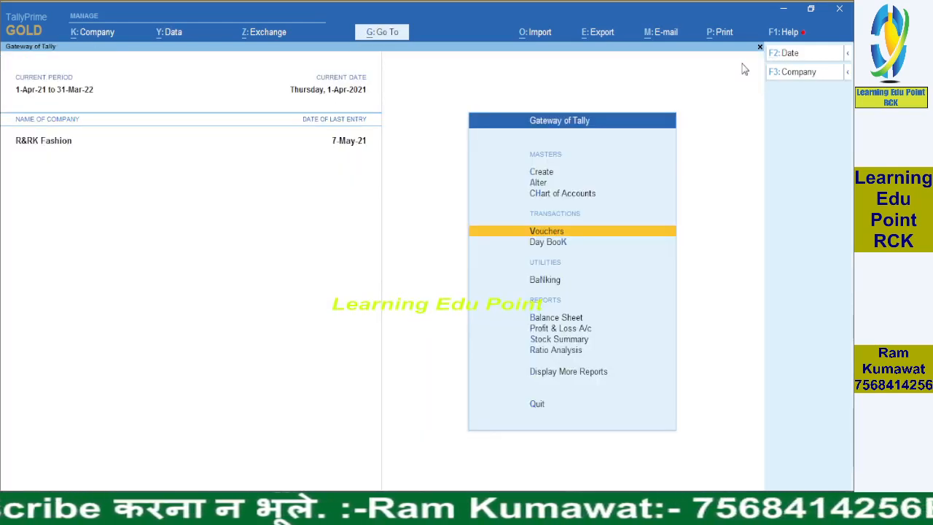
key(Down)
key(Down)
key(Down)
key(Down)
key(Up)
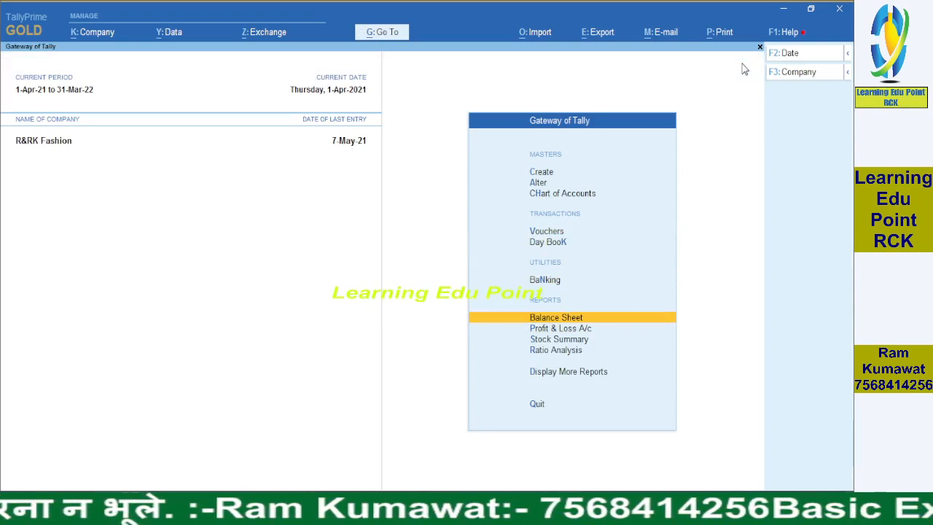
key(Return)
key(Down)
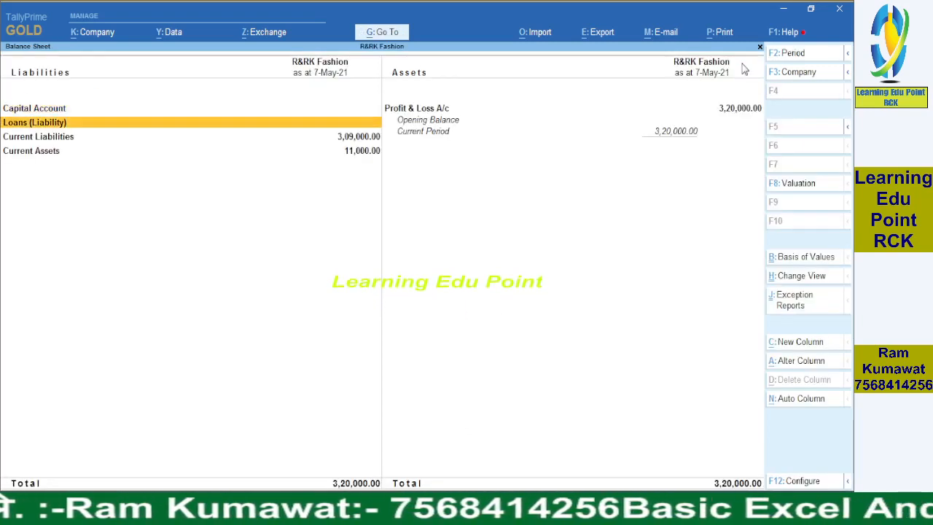
key(Up)
key(Down)
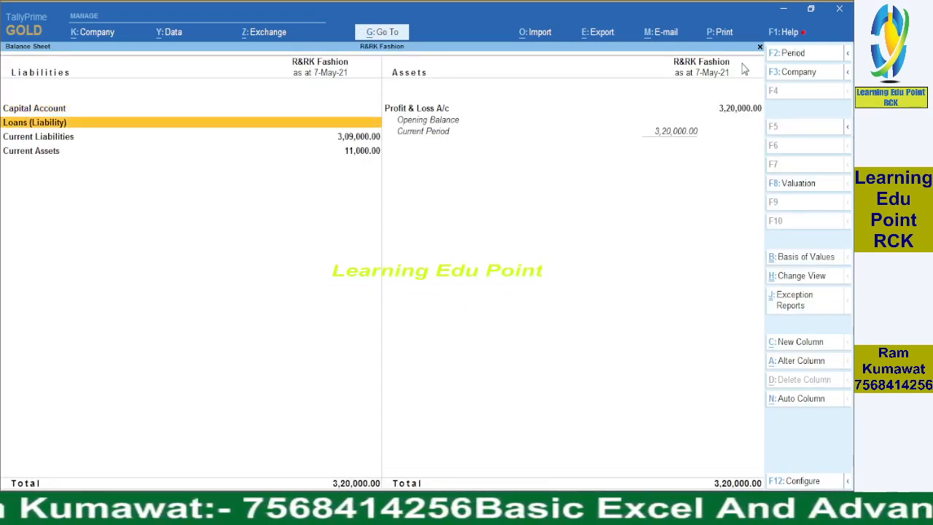
Look into Loans (Liability), expand Current Liabilities and view the Duties & Taxes group summary
key(Return)
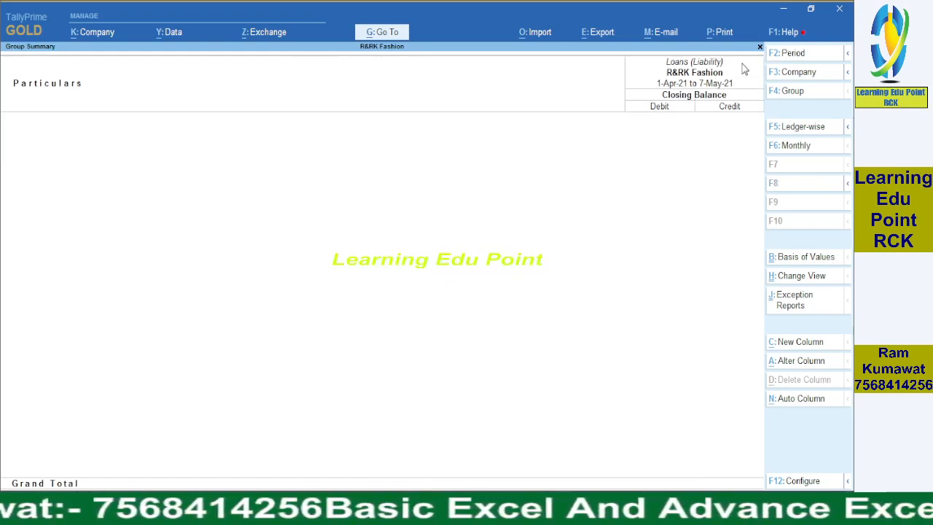
key(Escape)
key(Down)
key(shift+Return)
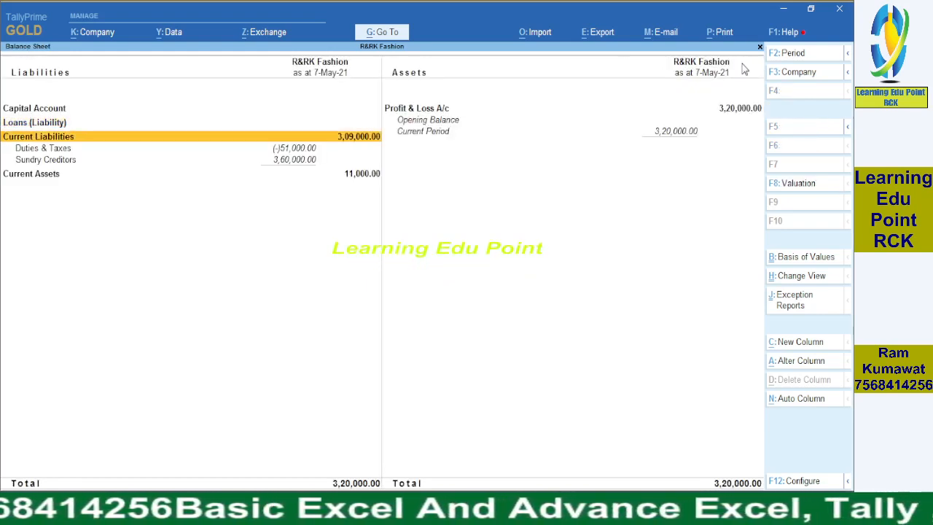
key(Down)
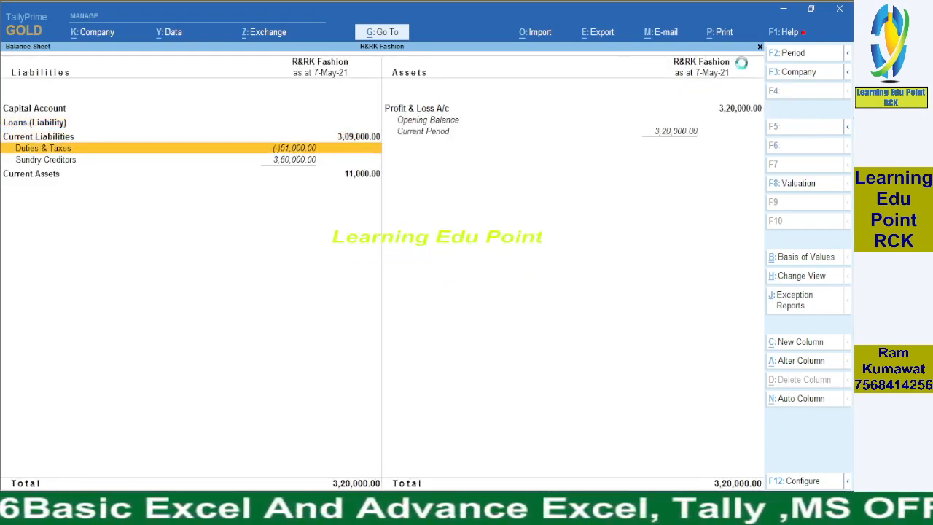
key(Return)
key(Down)
key(Down)
key(Down)
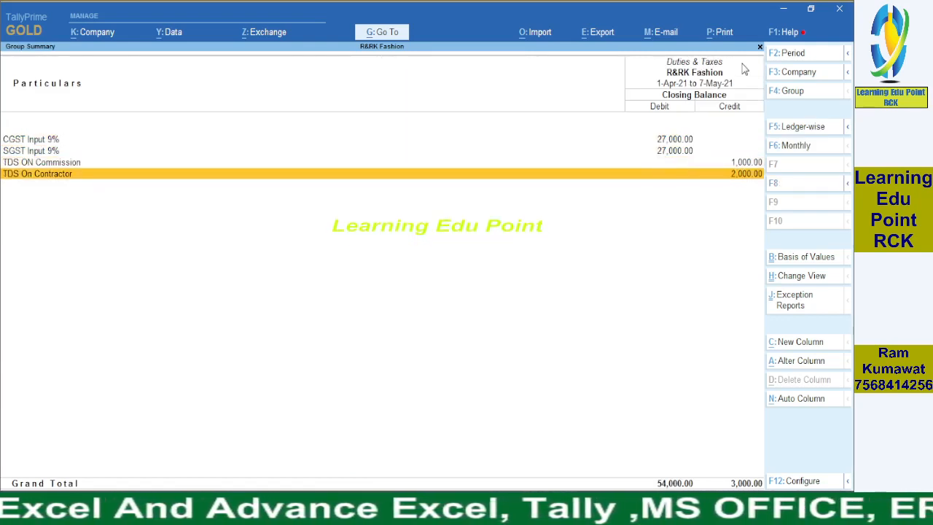
View the TDS ON Commission ledger's monthly summary and go back to the Balance Sheet
key(Up)
key(Return)
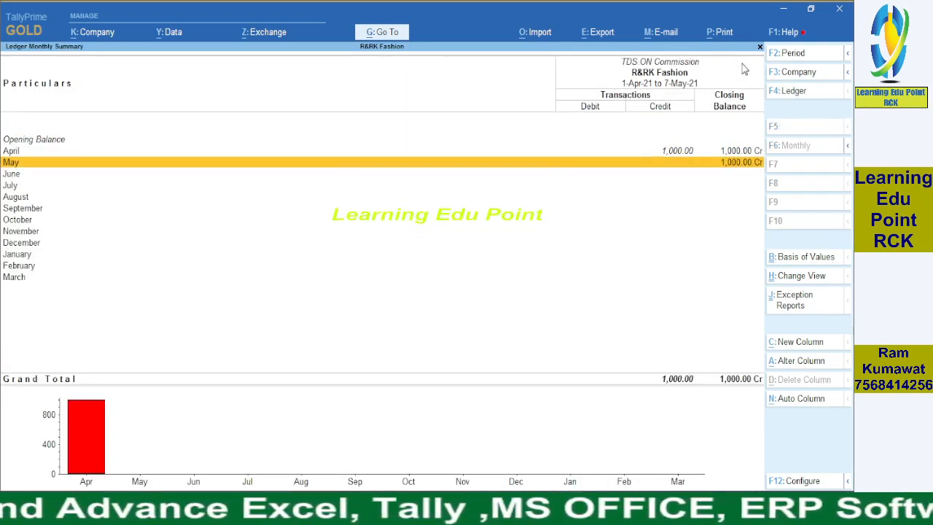
key(Escape)
key(Escape)
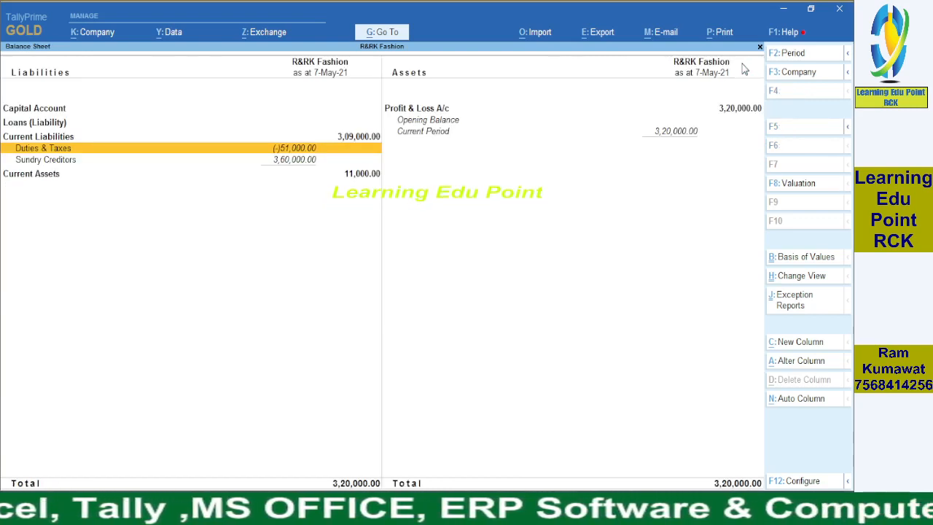
Return to voucher entry and start a payment voucher with the SBI bank ledger as the paying account
key(Escape)
key(Up)
key(Up)
key(Up)
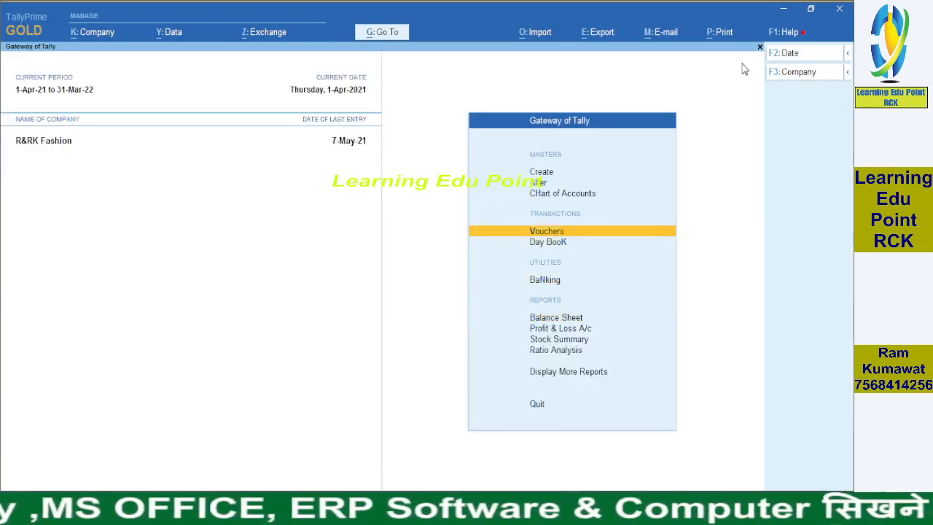
key(Return)
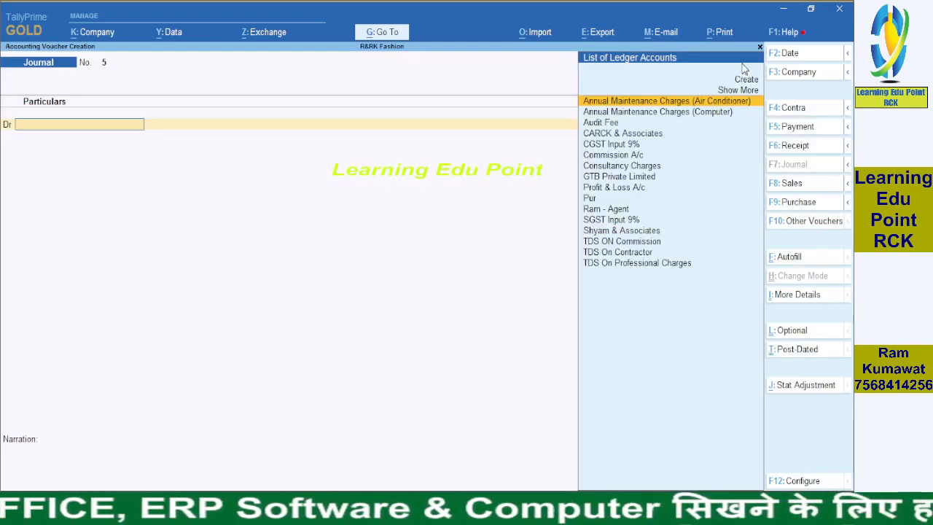
click(795, 127)
text(sbi)
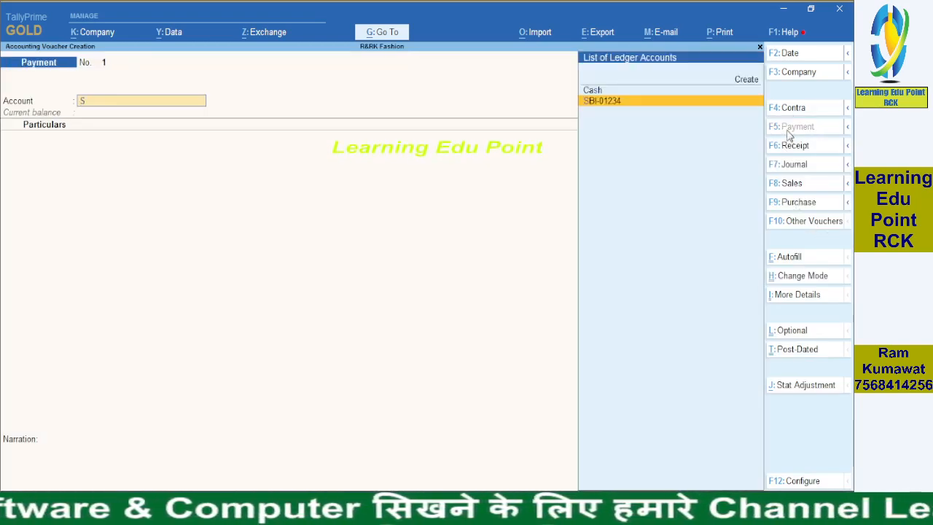
key(Return)
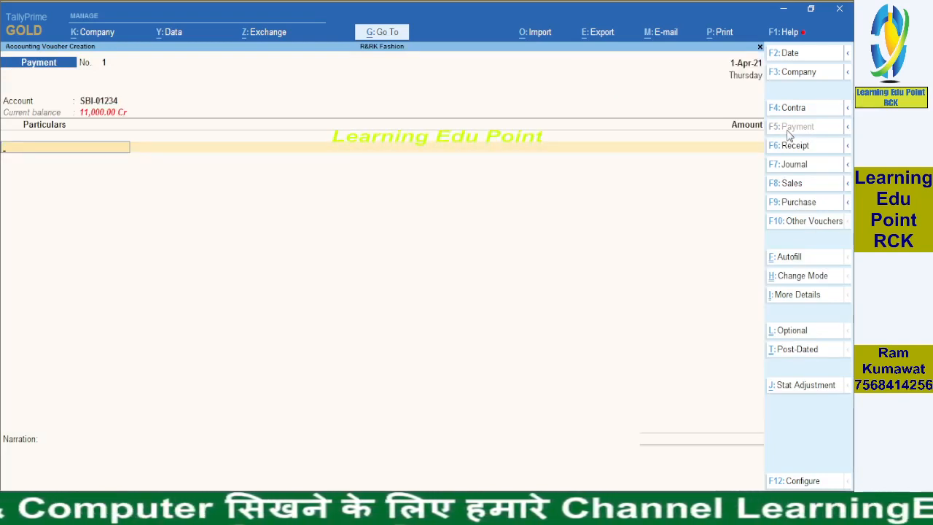
text(1)
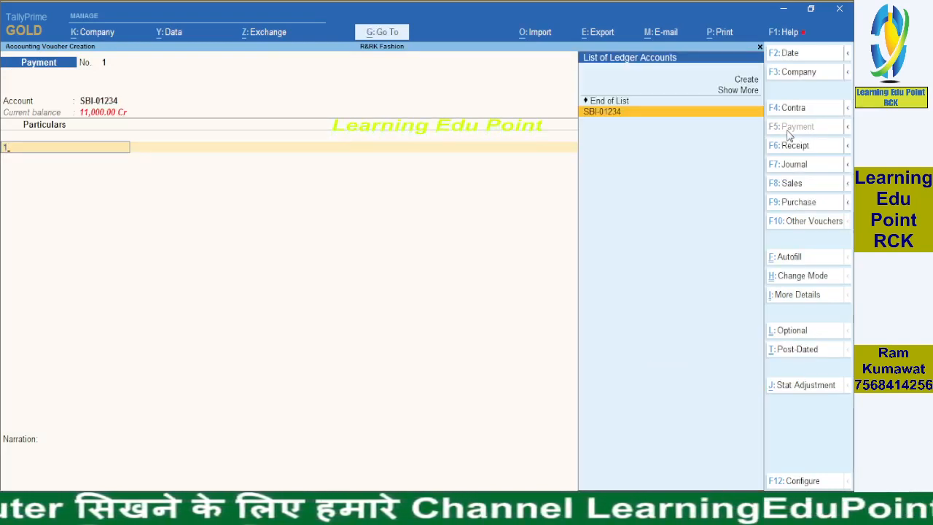
text(0)
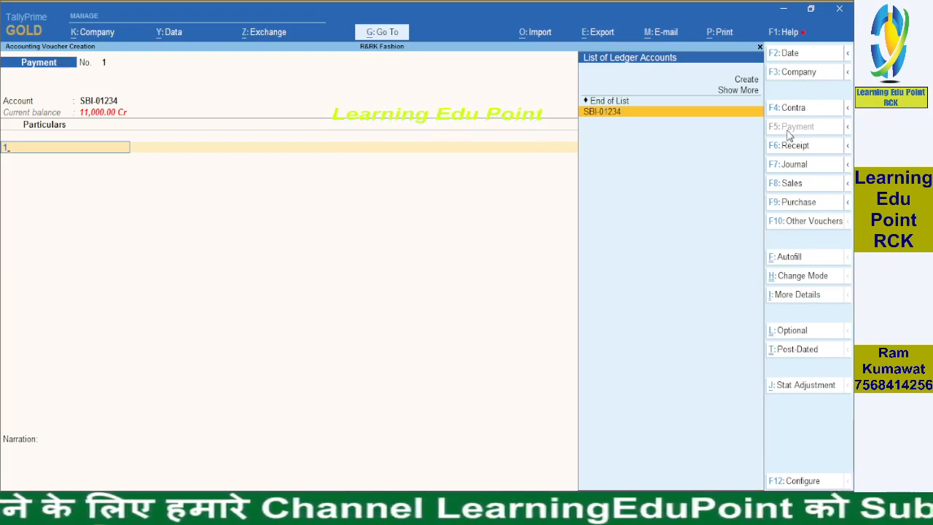
key(0)
key(BackSpace)
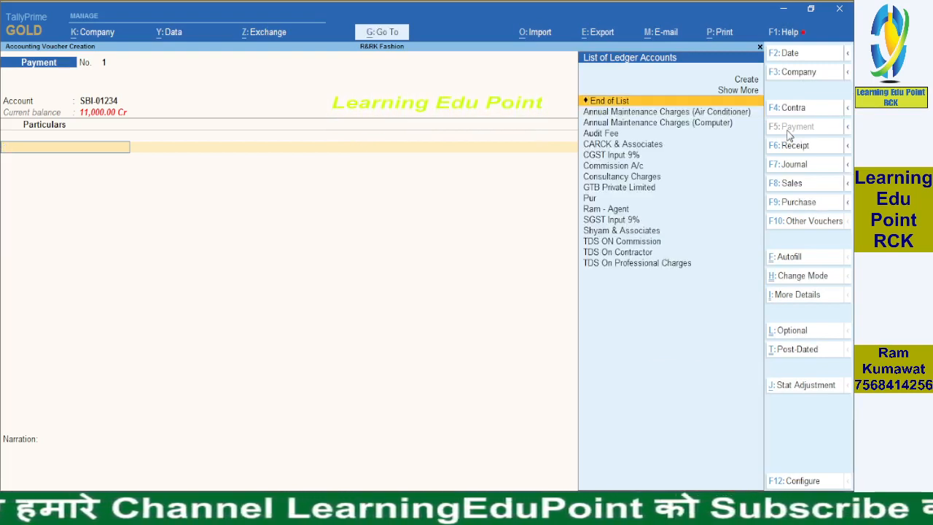
Add TDS ON Commission to the payment, settling 1,000 against the reference Jrnl / 4 / 6 for Commission Or Brokerage
text(tds)
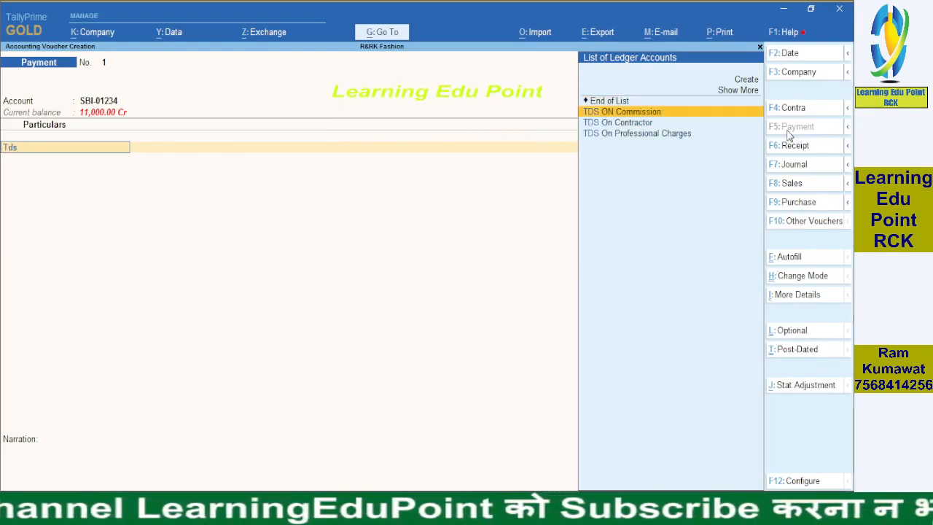
key(Return)
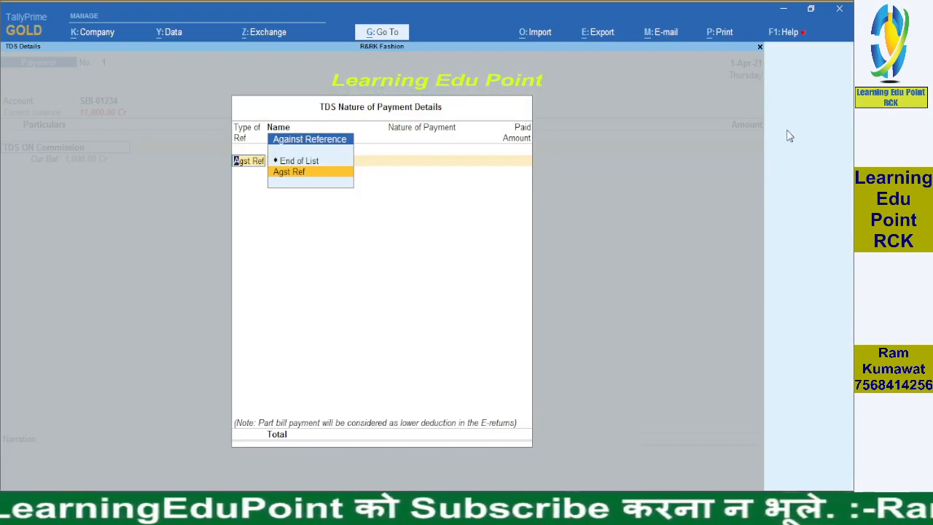
key(Return)
key(Return)
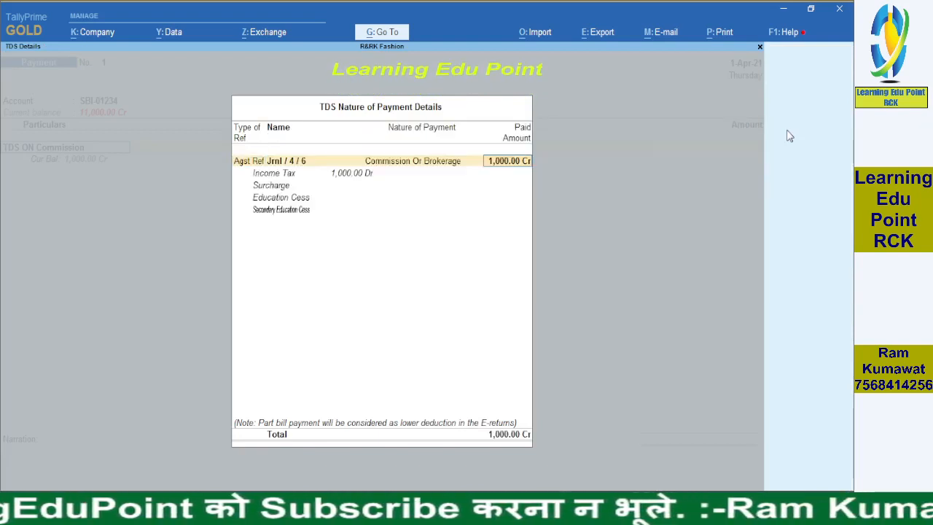
key(Return)
key(Return)
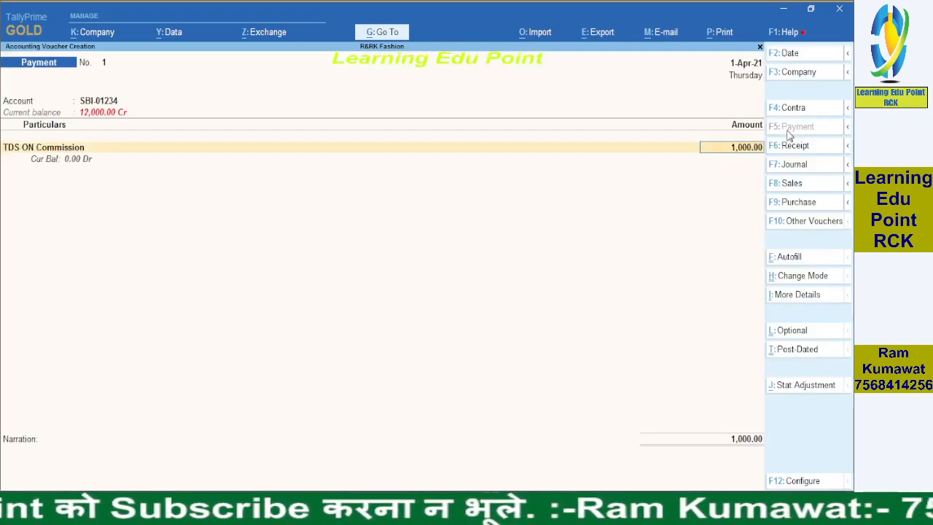
Set the payment voucher's date to 7-May-2021, then leave the voucher unsaved and return to Gateway of Tally
key(Return)
key(Return)
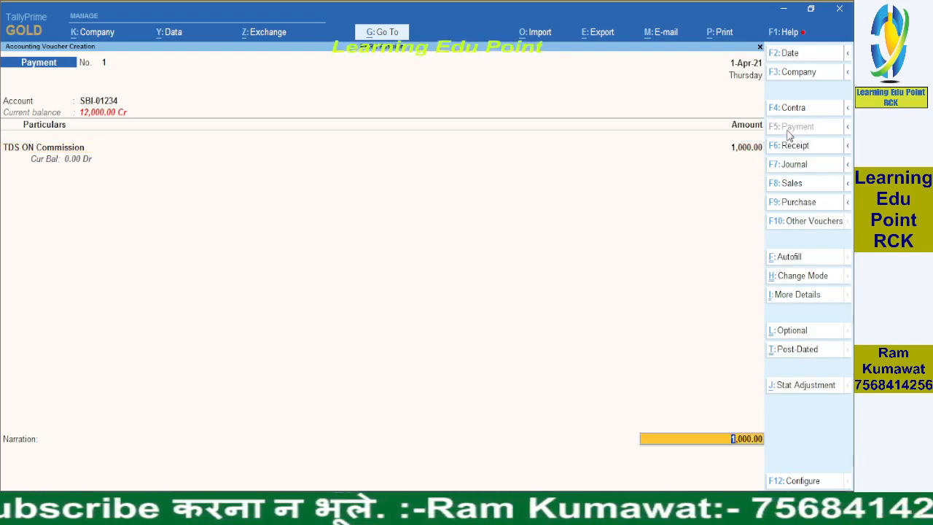
key(F2)
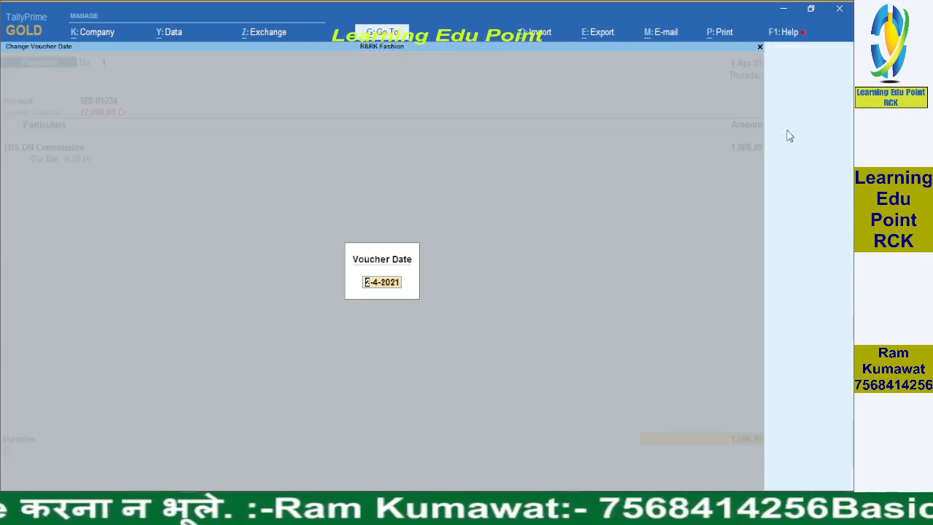
text(7/5/)
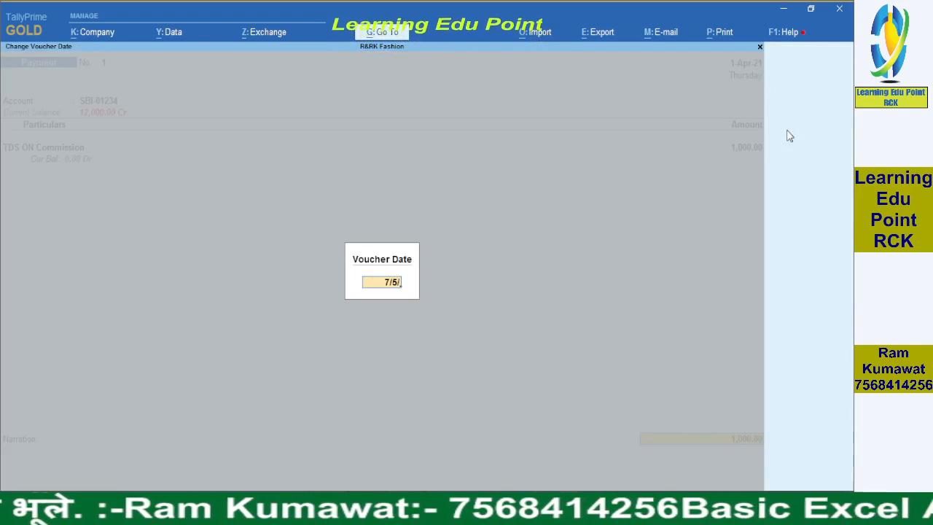
key(Return)
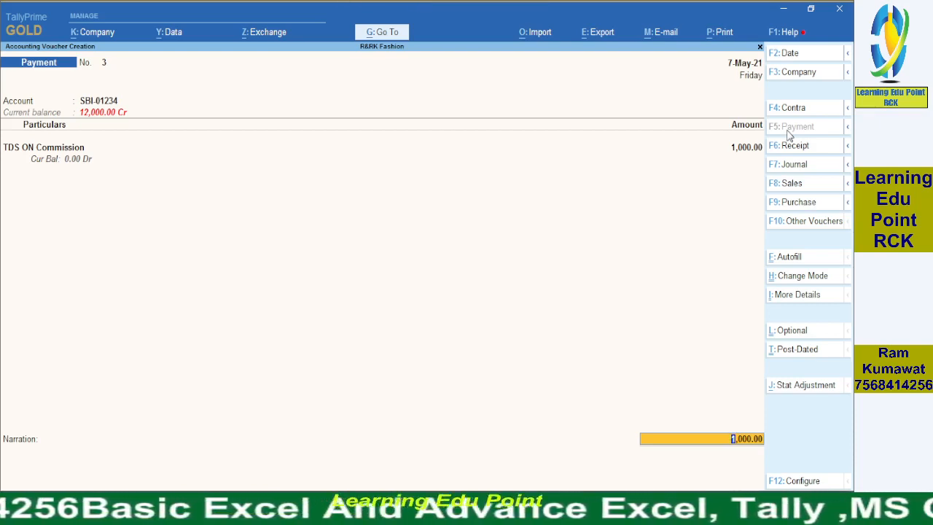
key(Return)
key(Escape)
key(Escape)
key(Escape)
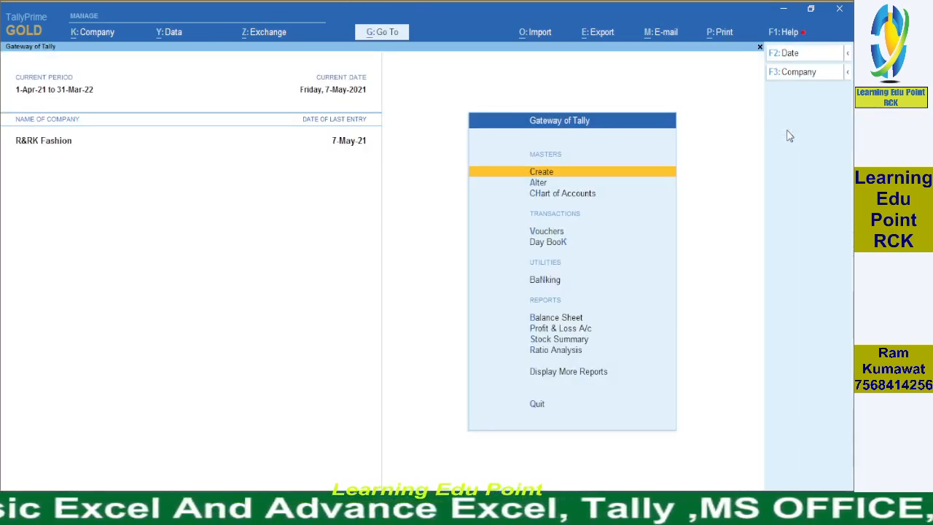
Open the Form 26Q report from the statutory TDS reports
key(d)
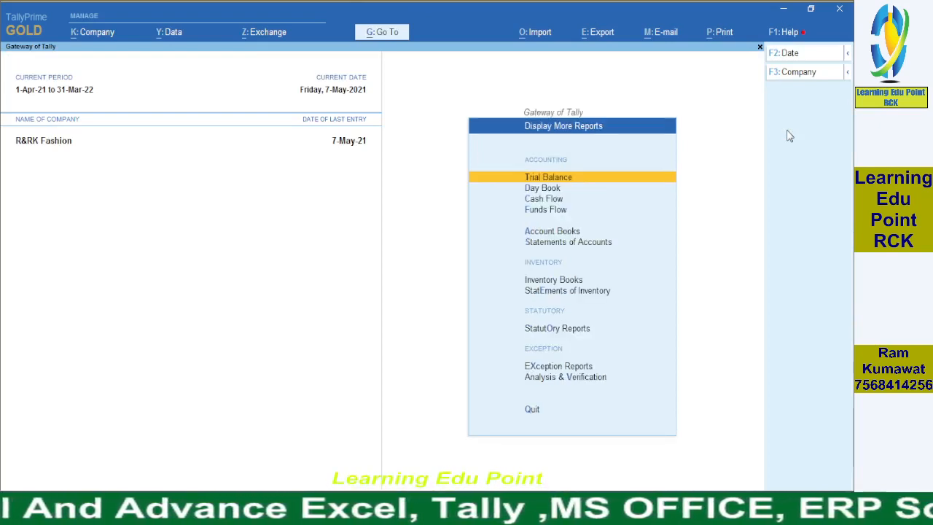
key(Down)
key(Down)
key(Down)
key(Down)
key(Down)
key(Down)
key(Down)
key(Down)
key(Down)
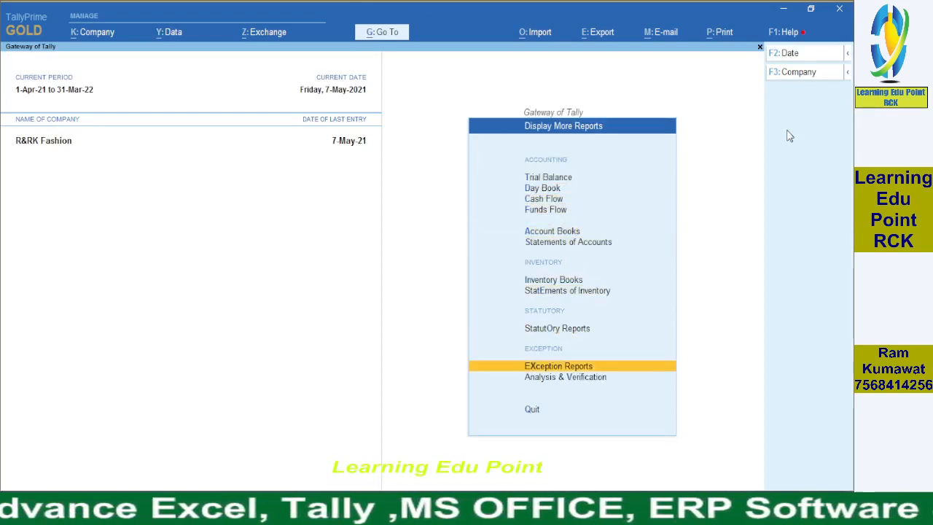
key(Up)
key(Return)
key(Down)
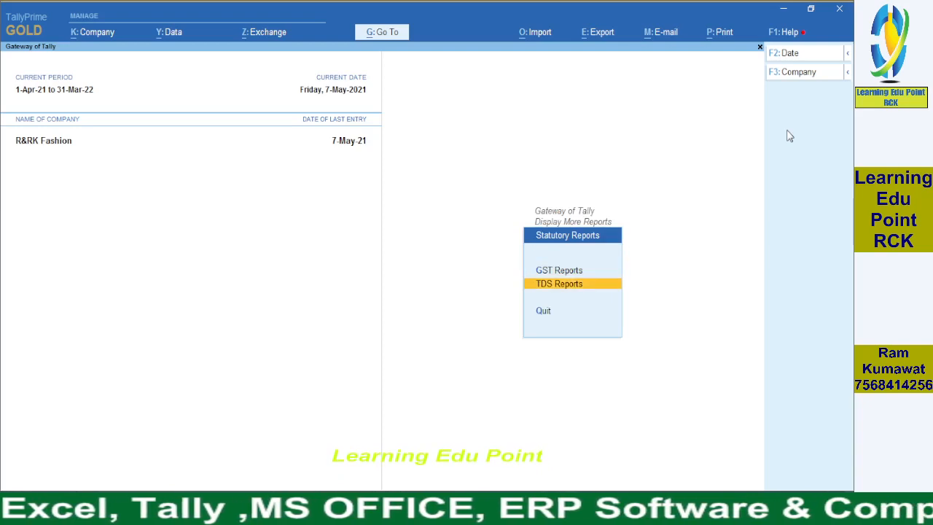
key(Return)
key(Down)
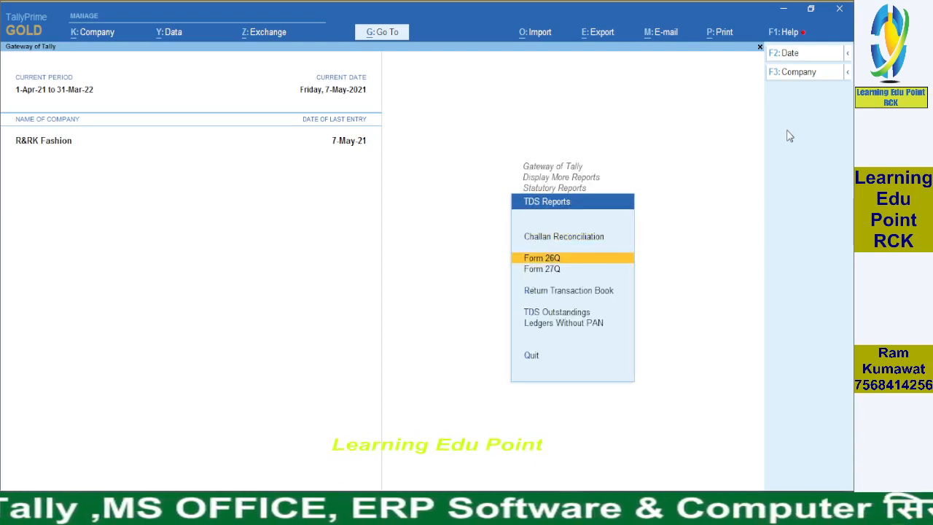
key(Return)
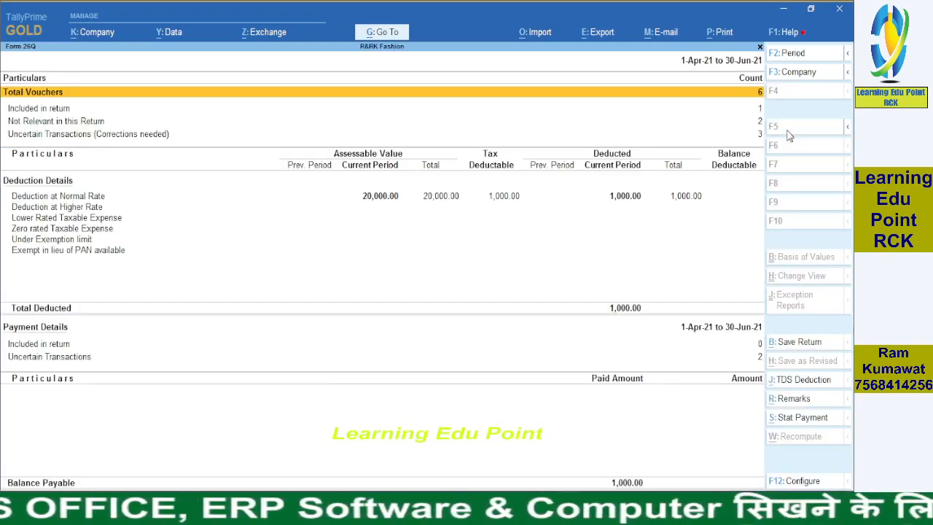
click(781, 427)
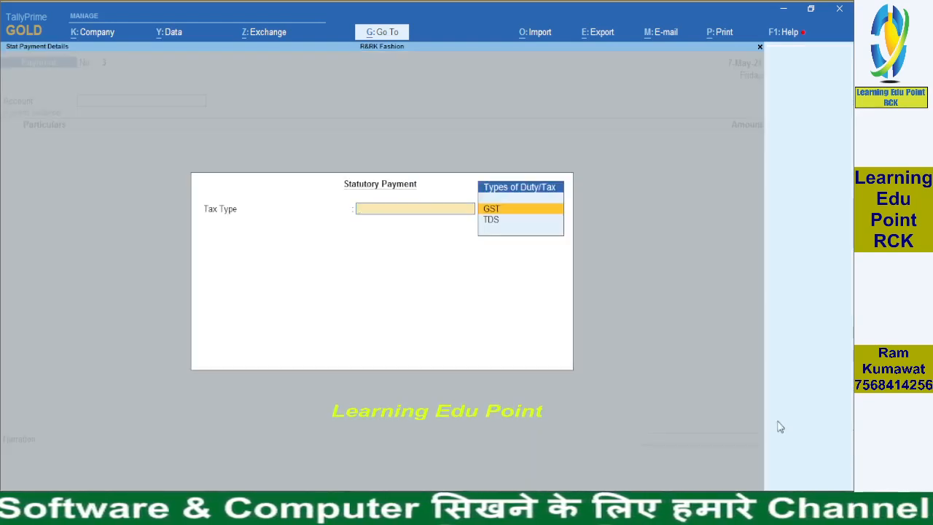
key(Escape)
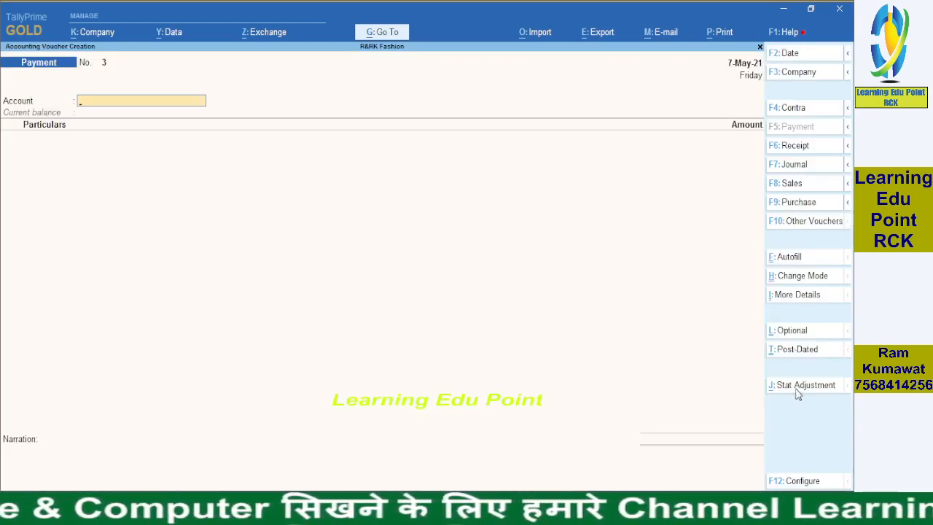
key(Escape)
key(y)
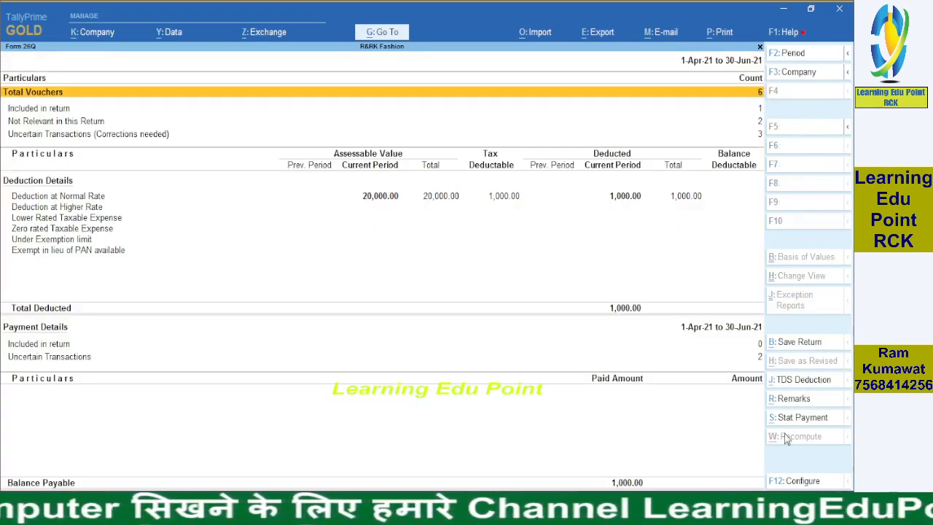
Start a statutory payment from Form 26Q for TDS covering 1-Apr-21 to 30-Apr-21, deducted till 30-4-2021
click(788, 415)
text(t)
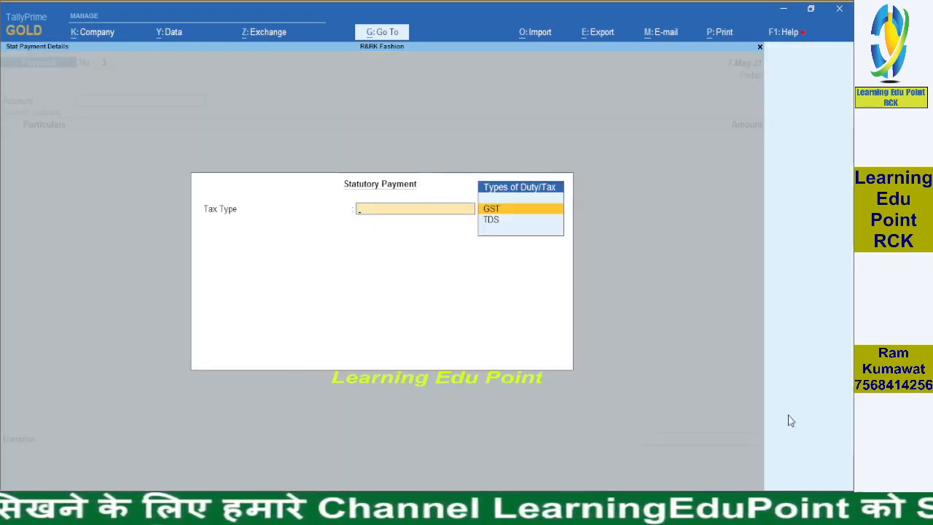
key(Return)
key(Return)
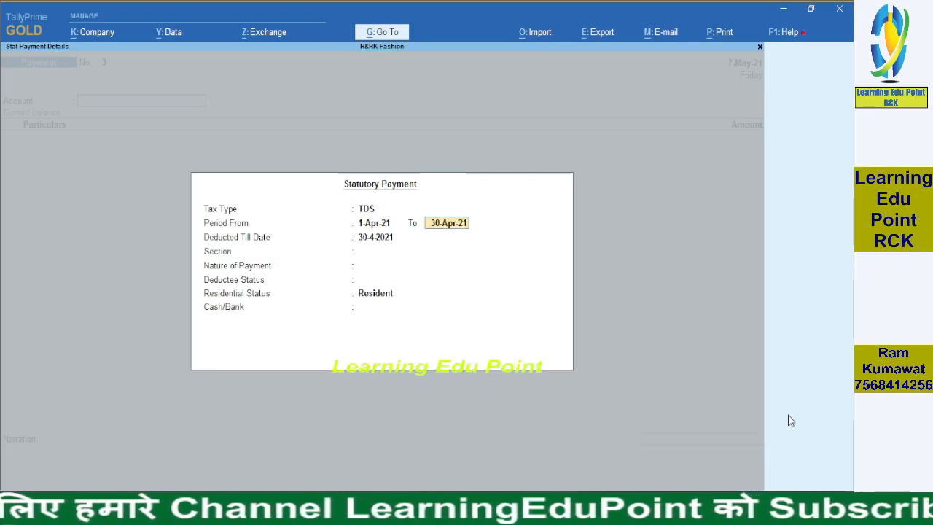
key(Return)
key(Return)
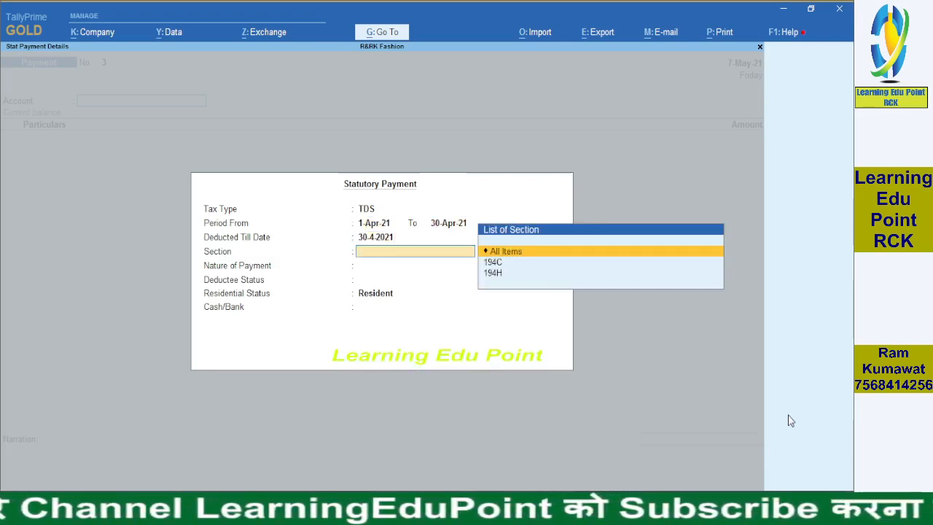
Fill the statutory payment with section 194H, Commission Or Brokerage, All Items as deductee status and the SBI bank ledger
key(Down)
key(Down)
key(Return)
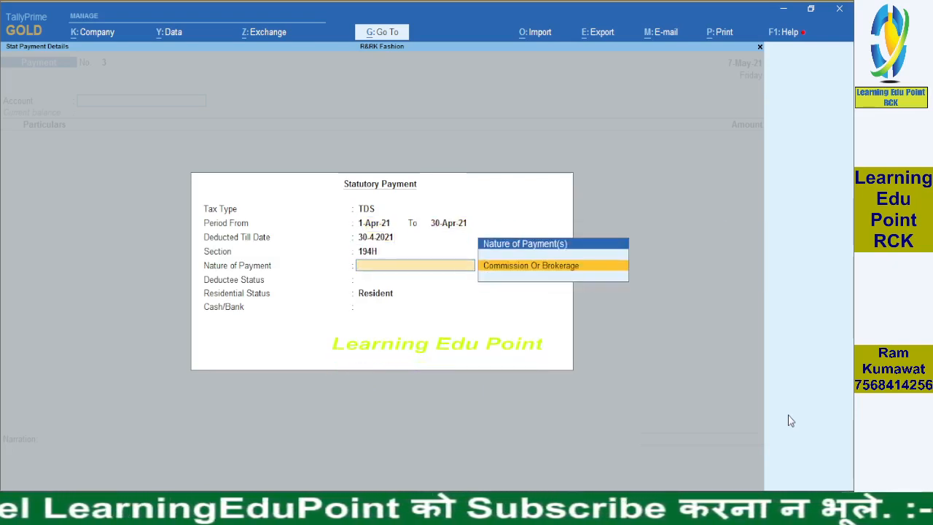
key(Return)
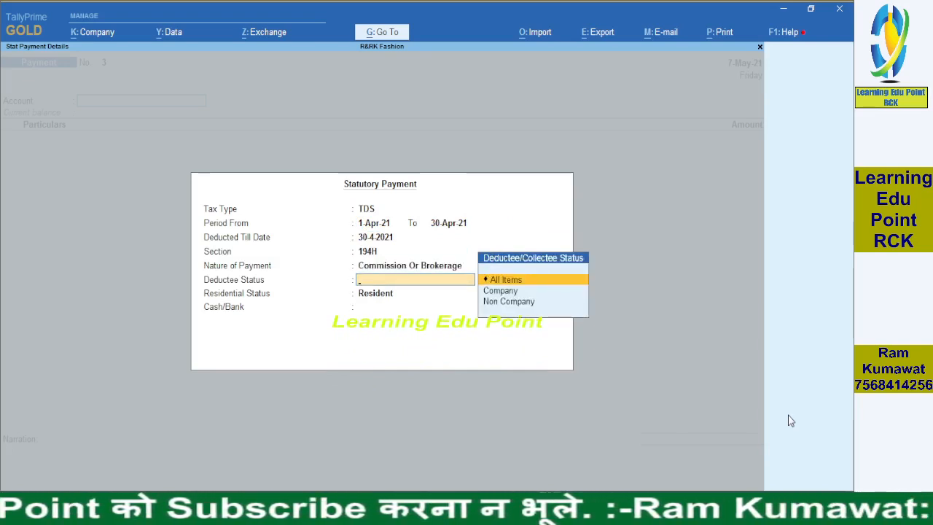
key(Return)
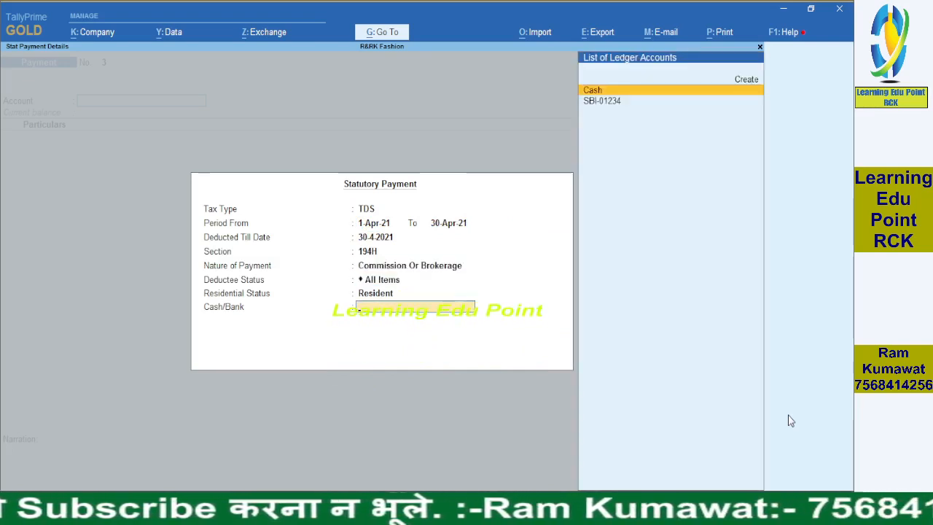
key(Down)
key(Return)
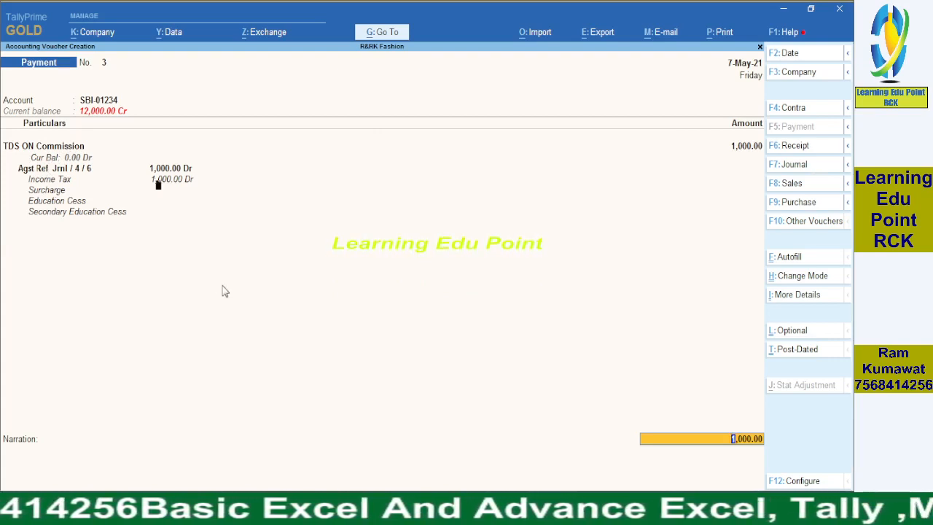
Allocate the 1,000 bank payment to a cheque dated 7-May-21 with no cheque range or number, and save the voucher
key(Return)
key(Return)
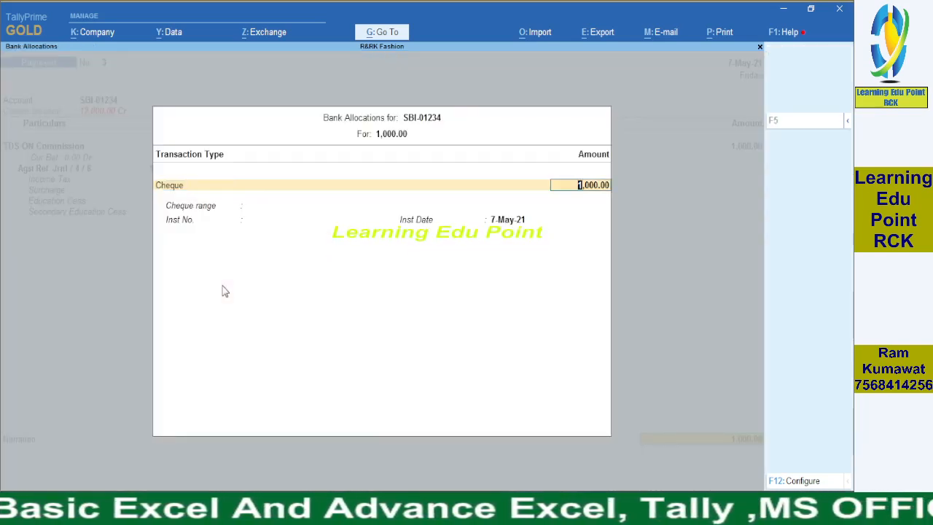
key(Return)
key(Return)
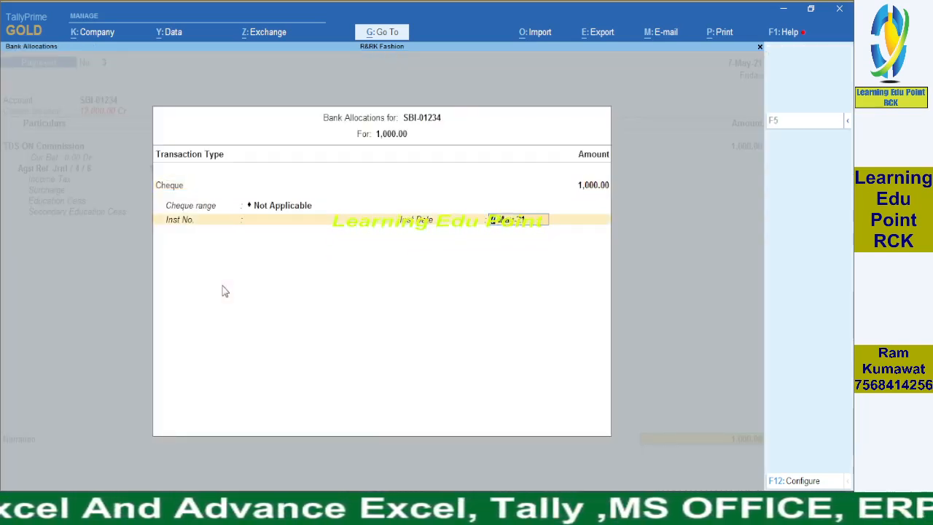
key(Return)
key(Return)
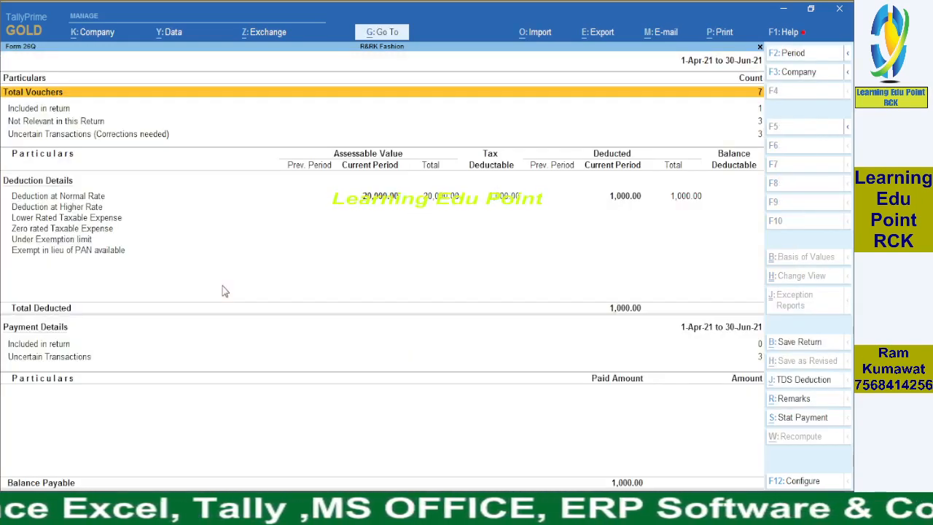
Look into the Uncertain Transactions under Payment Details in Form 26Q
key(Down)
key(Down)
key(Down)
key(Down)
key(Down)
key(Down)
key(Down)
key(Down)
key(Down)
key(Down)
key(Down)
key(Return)
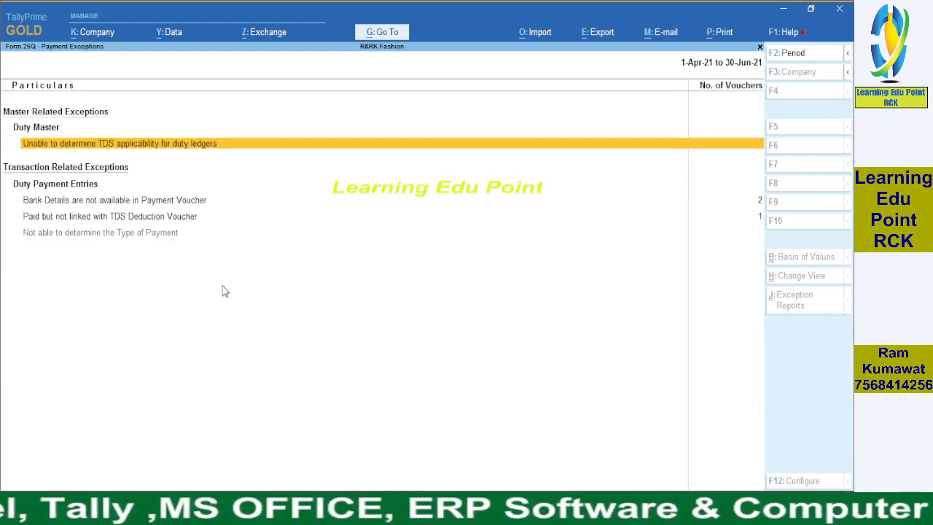
View the entry paid but not linked with a TDS deduction voucher, then return to the payment exceptions
key(Down)
key(Down)
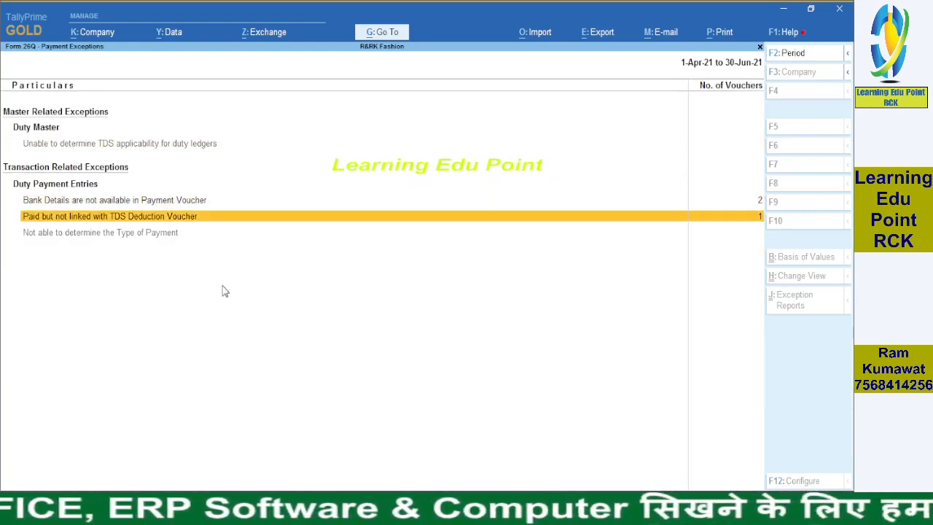
key(Return)
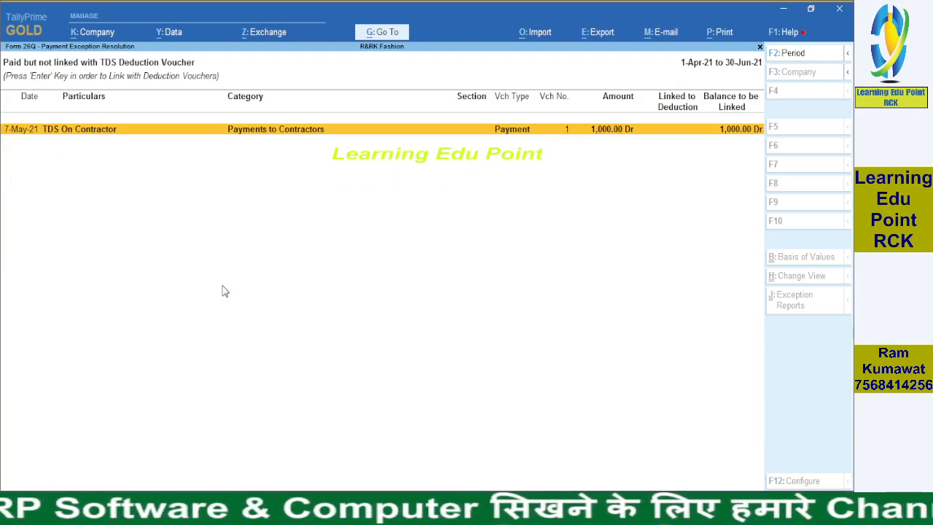
key(Return)
key(Escape)
key(Escape)
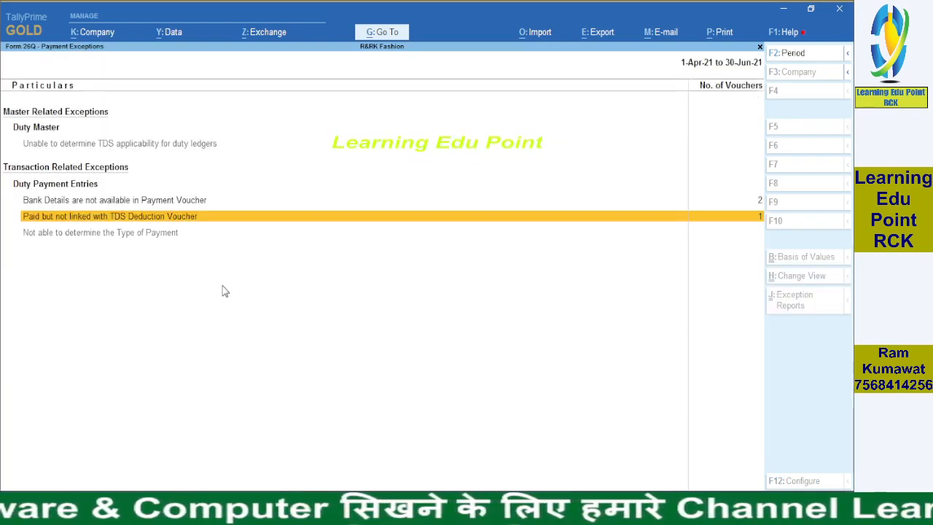
View the payment vouchers lacking bank details and go to the TDS ON Commission entry
key(Up)
key(Return)
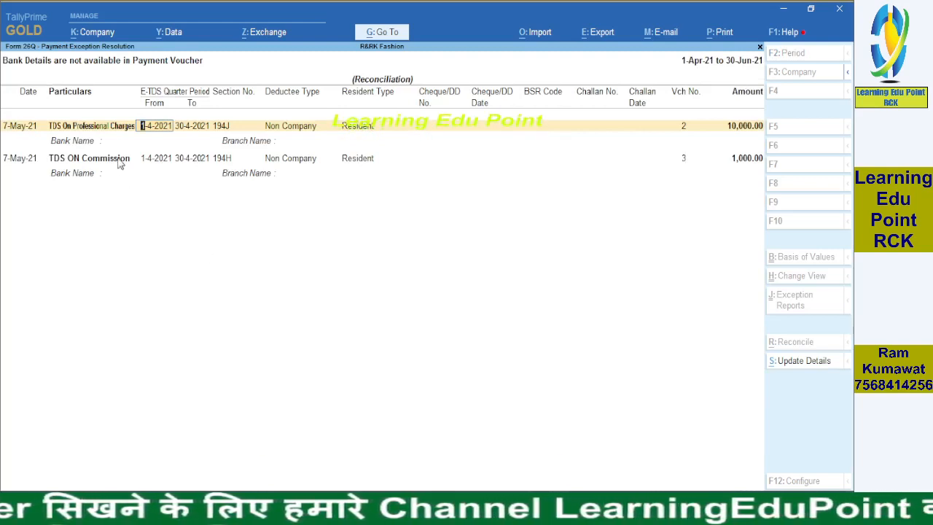
key(Down)
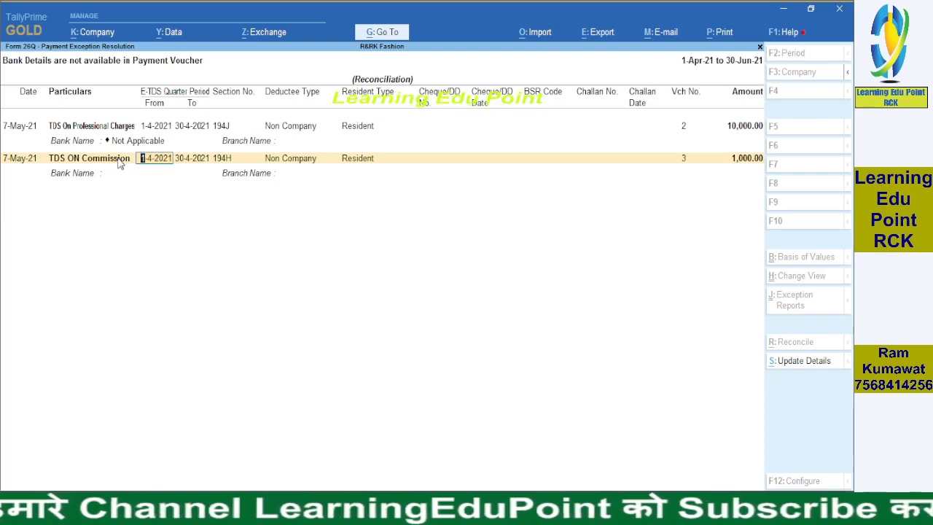
click(414, 161)
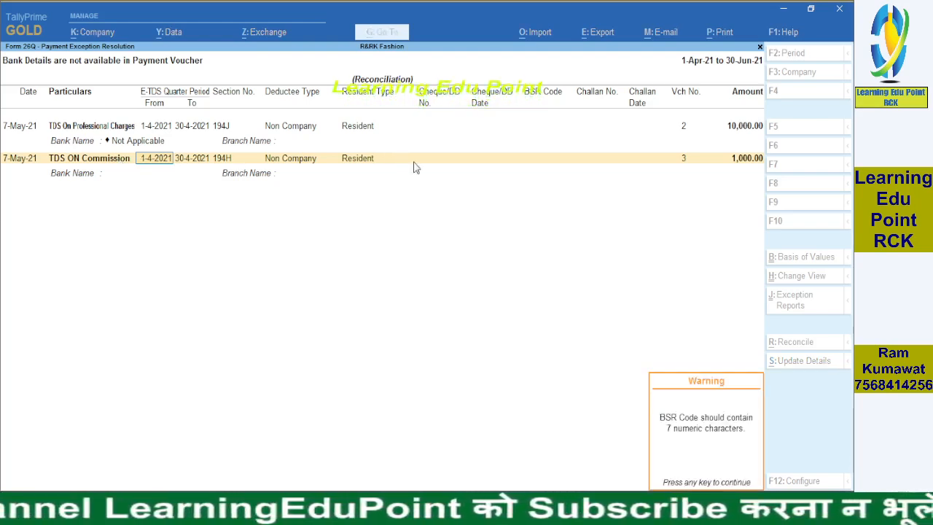
key(Return)
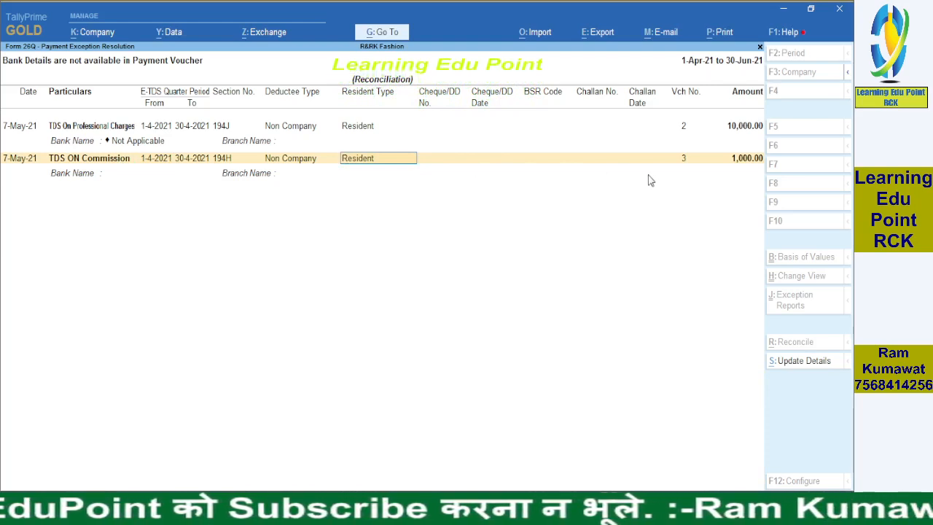
Go through the TDS ON Commission entry's cheque, BSR code and challan fields without filling them, and return to TDS Reports
key(Return)
key(Return)
key(Return)
key(Return)
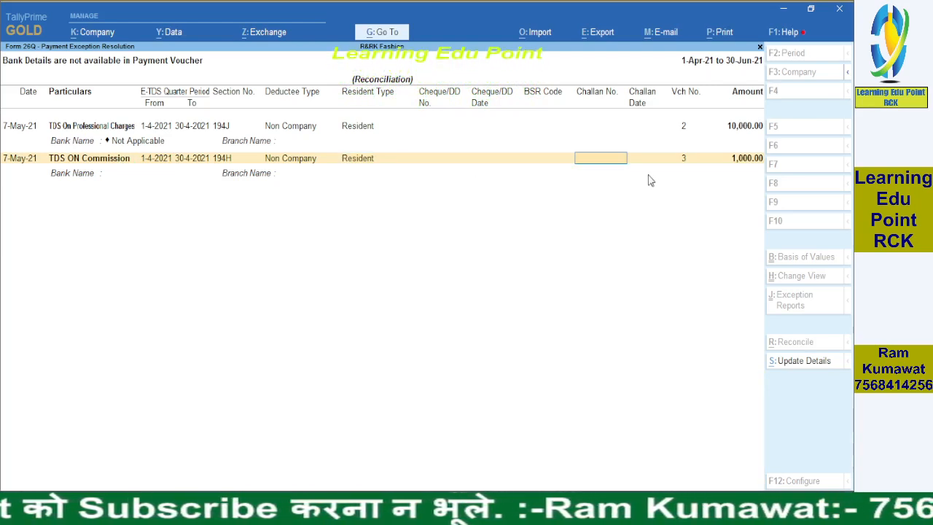
key(Return)
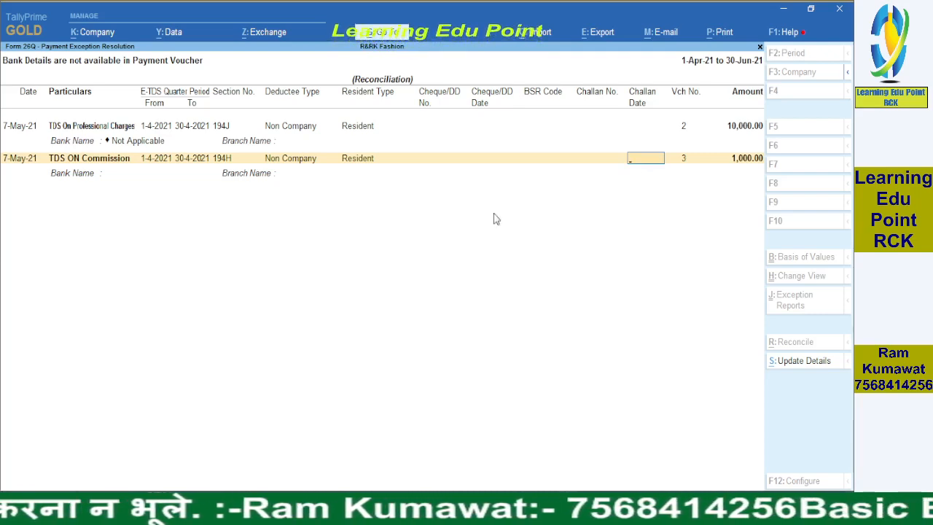
key(Escape)
key(Return)
key(Escape)
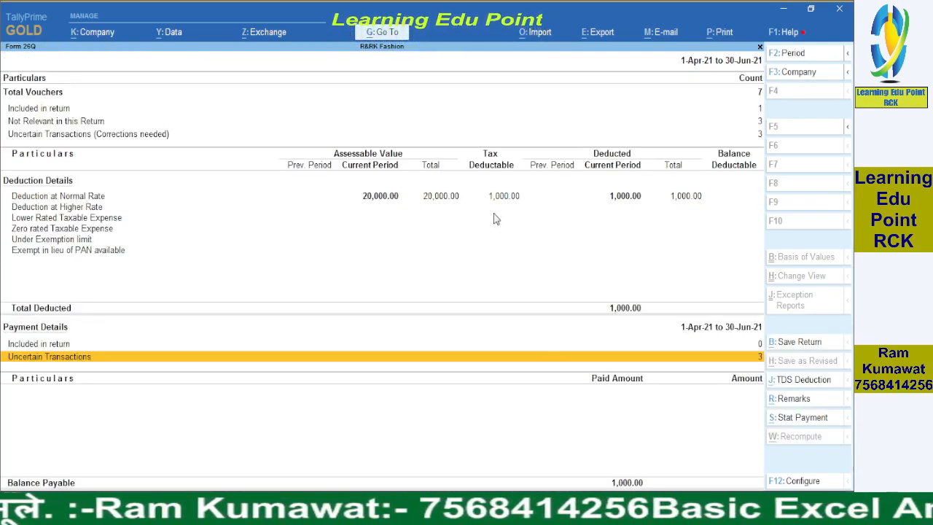
key(Escape)
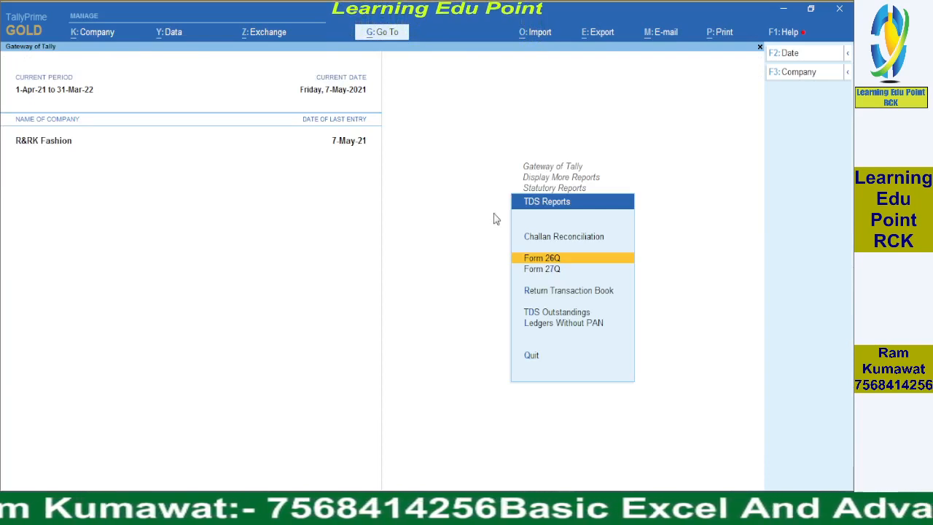